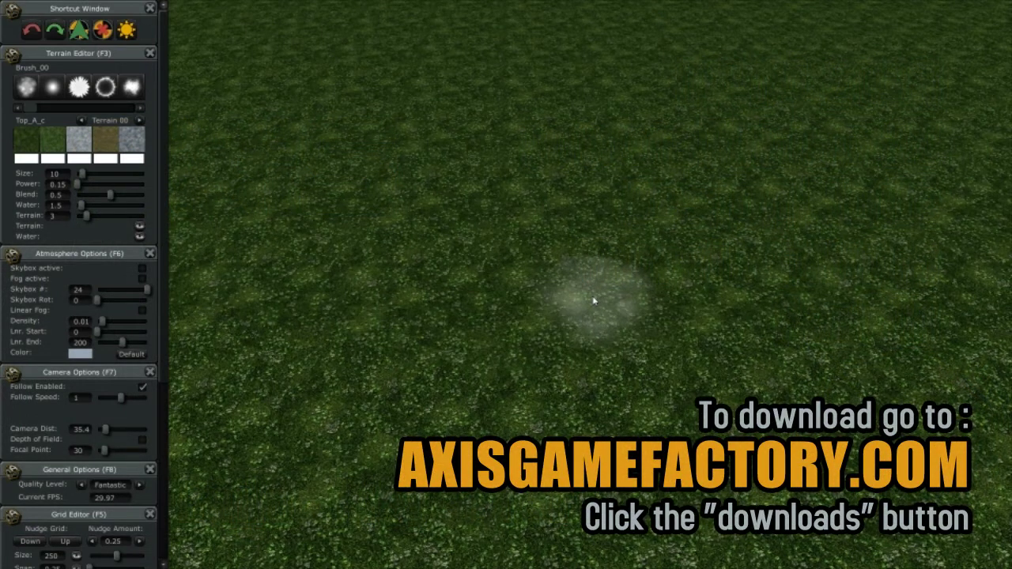
# - Float the Terrain Editor, Atmosphere Options and General Options windows over the scene, and dock them back with Atmosphere Options below Camera Options
pyautogui.moveTo(108, 52); pyautogui.dragTo(680, 199)
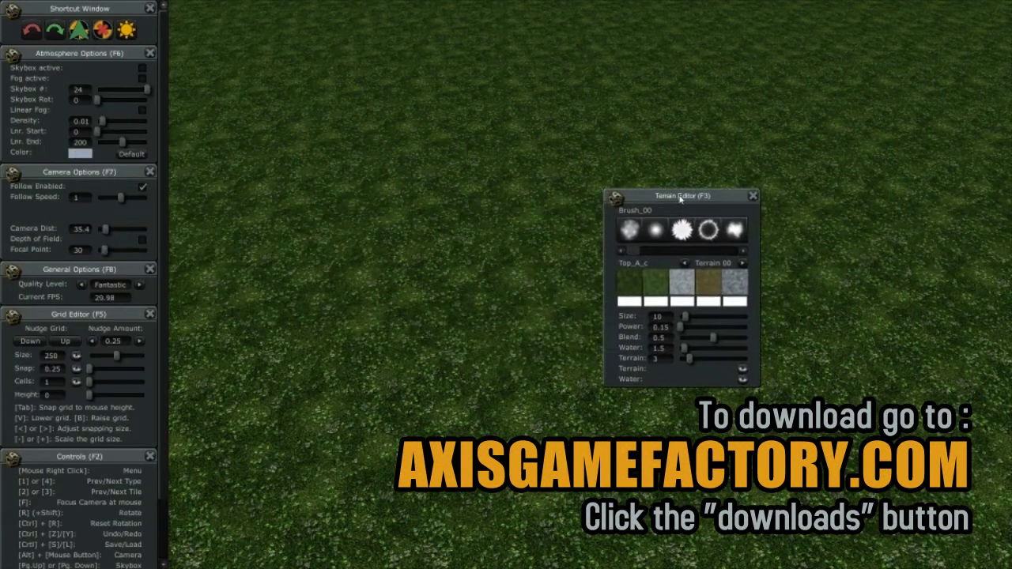
pyautogui.moveTo(101, 61); pyautogui.dragTo(403, 120)
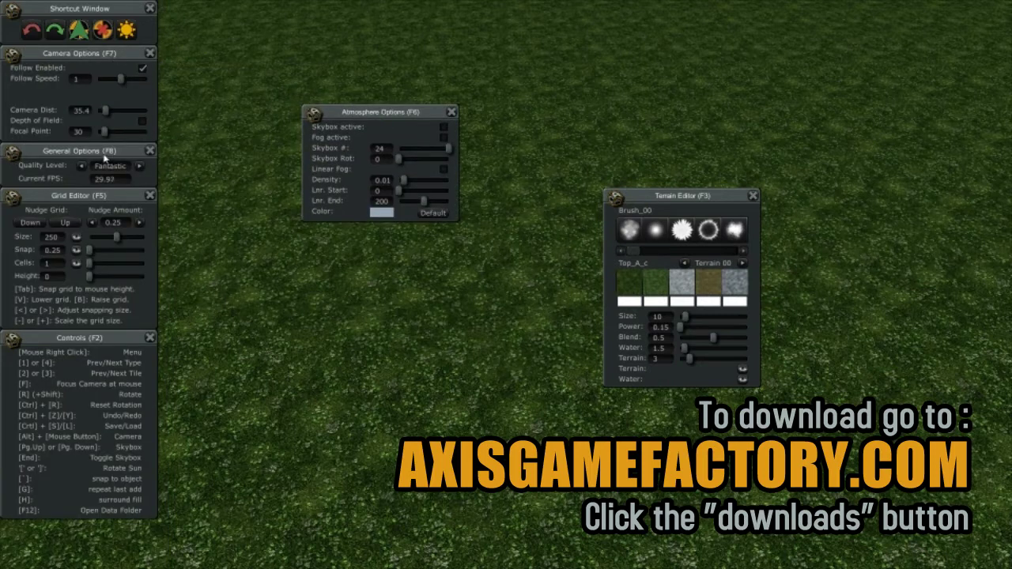
pyautogui.moveTo(105, 151); pyautogui.dragTo(388, 311)
pyautogui.moveTo(123, 149); pyautogui.dragTo(69, 143)
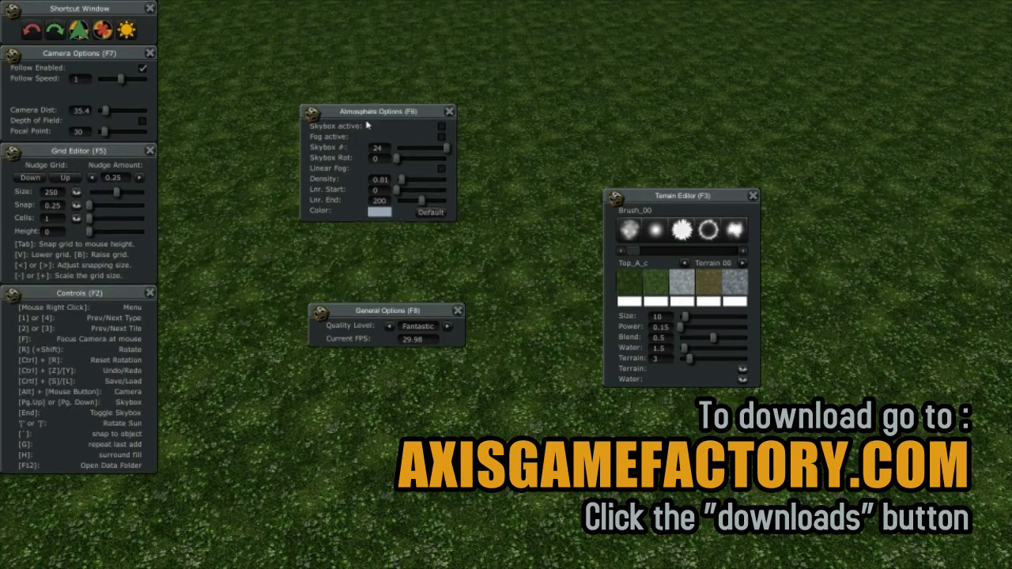
pyautogui.moveTo(372, 111); pyautogui.dragTo(87, 149)
pyautogui.moveTo(387, 310); pyautogui.dragTo(87, 269)
pyautogui.moveTo(633, 195)
pyautogui.mouseDown()
pyautogui.moveTo(420, 166)
pyautogui.moveTo(79, 55)
pyautogui.mouseUp()
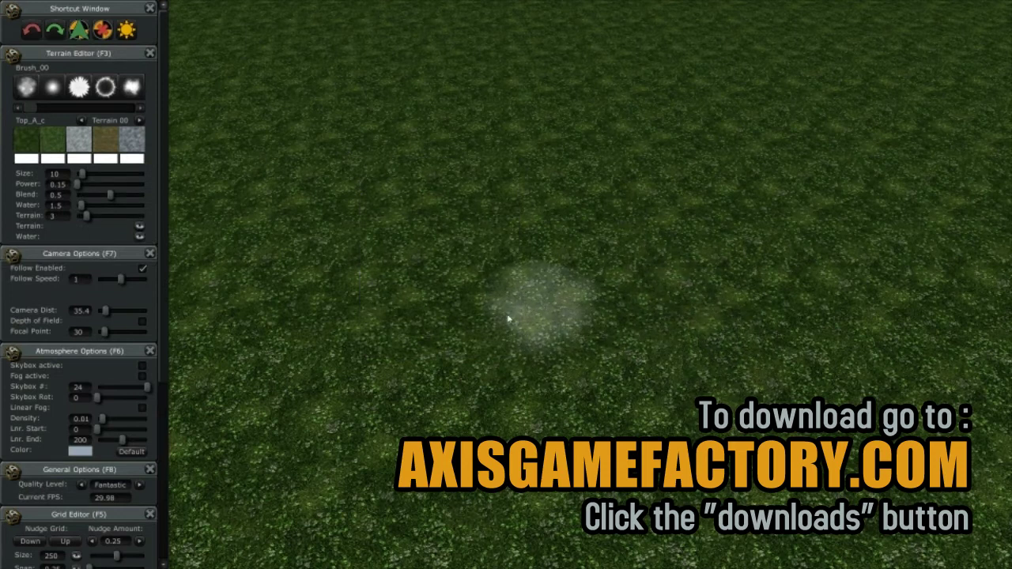
# - Display the Warehouse window, float it over the scene and make it taller
pyautogui.rightClick(504, 282)
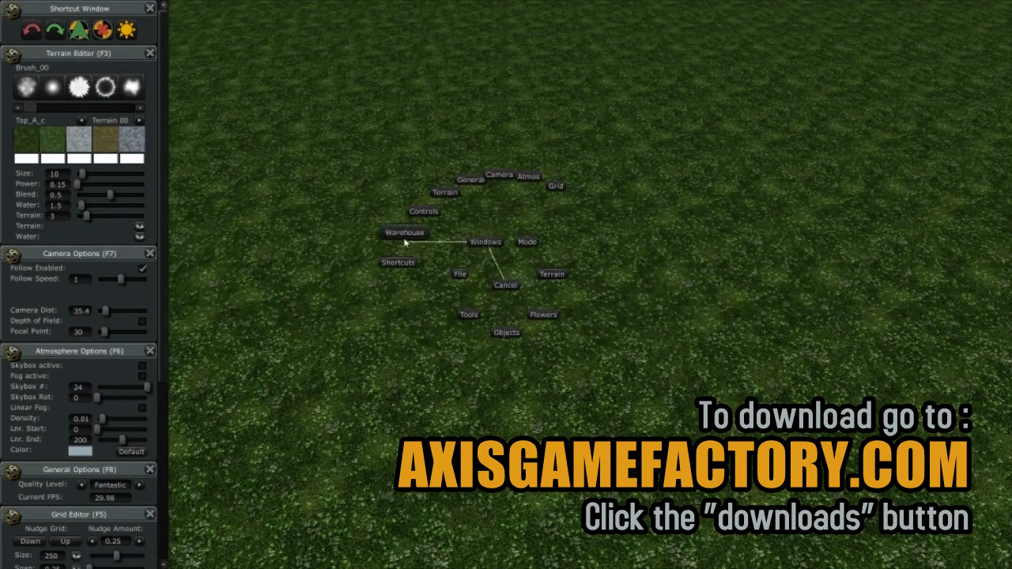
pyautogui.click(406, 236)
pyautogui.moveTo(406, 235); pyautogui.dragTo(38, 101)
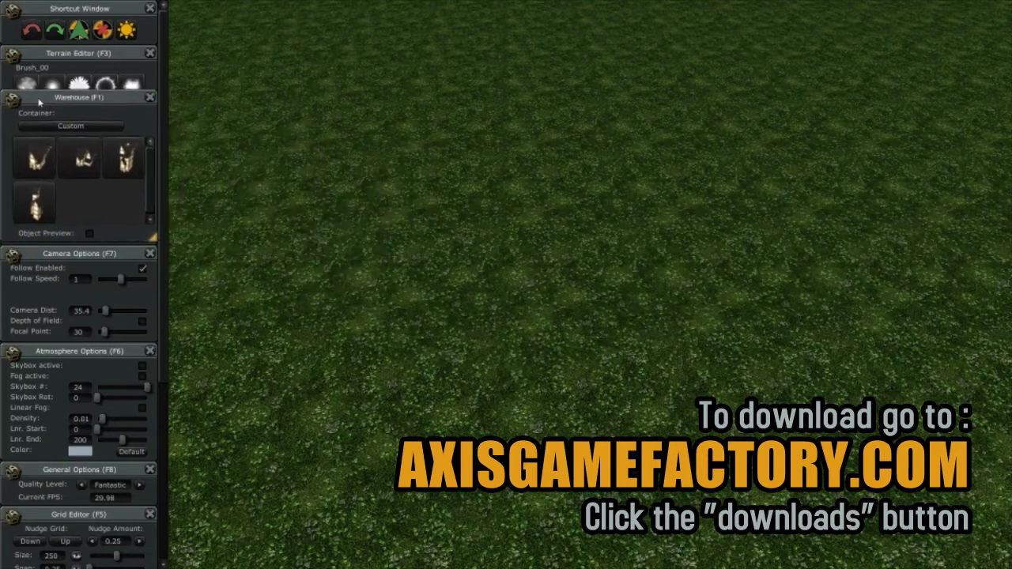
pyautogui.moveTo(110, 105); pyautogui.dragTo(388, 135)
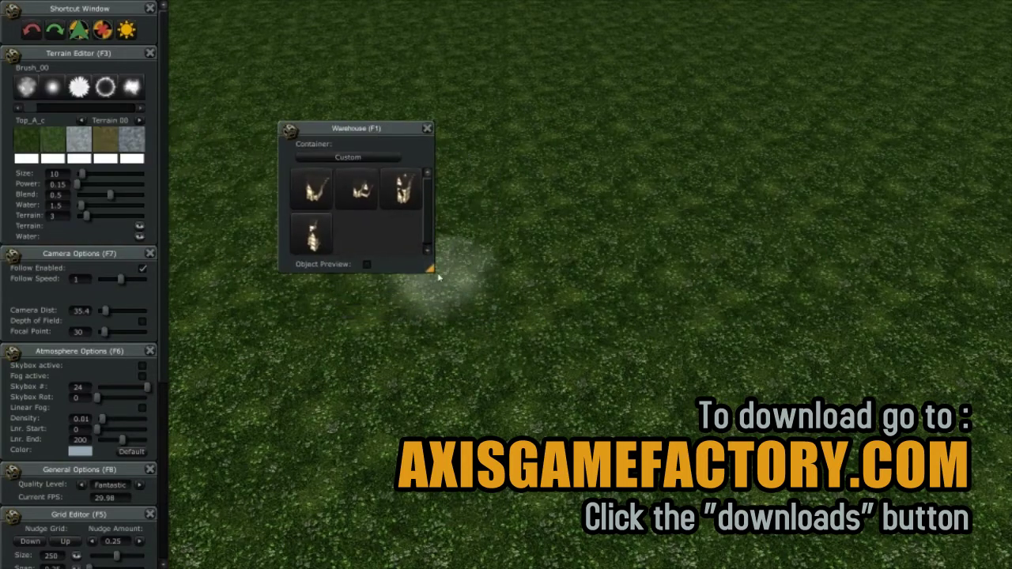
pyautogui.moveTo(431, 271); pyautogui.dragTo(431, 355)
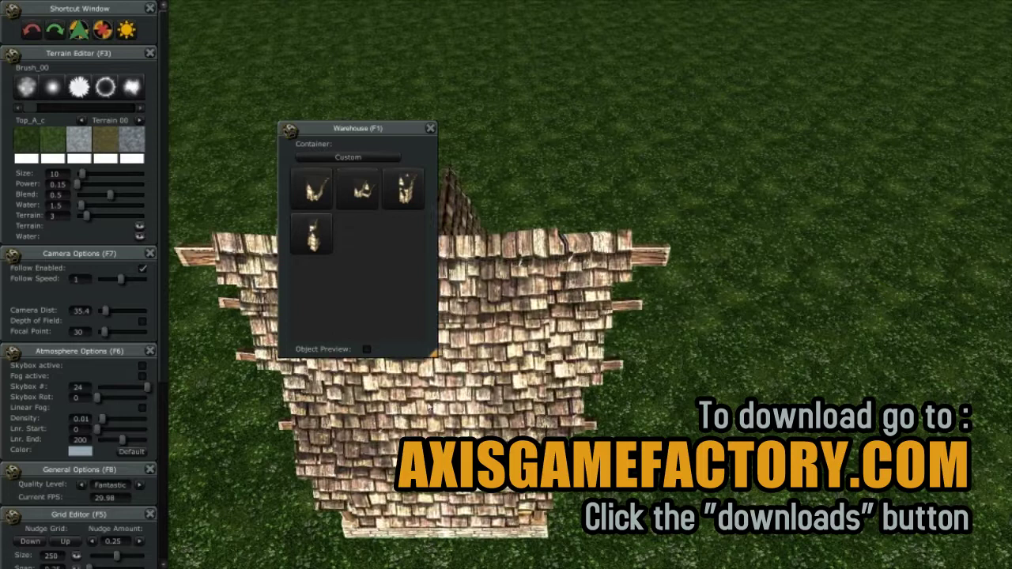
# - Turn on the Warehouse's object preview, float the preview window in the scene's lower right area, and close the Warehouse
pyautogui.click(367, 351)
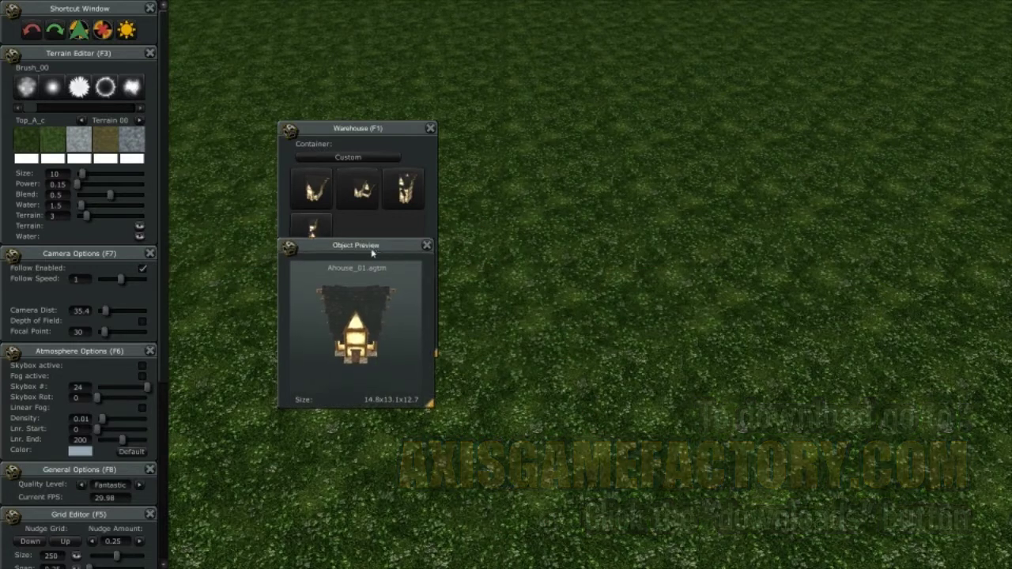
pyautogui.moveTo(373, 249); pyautogui.dragTo(371, 394)
pyautogui.moveTo(237, 372); pyautogui.dragTo(41, 342)
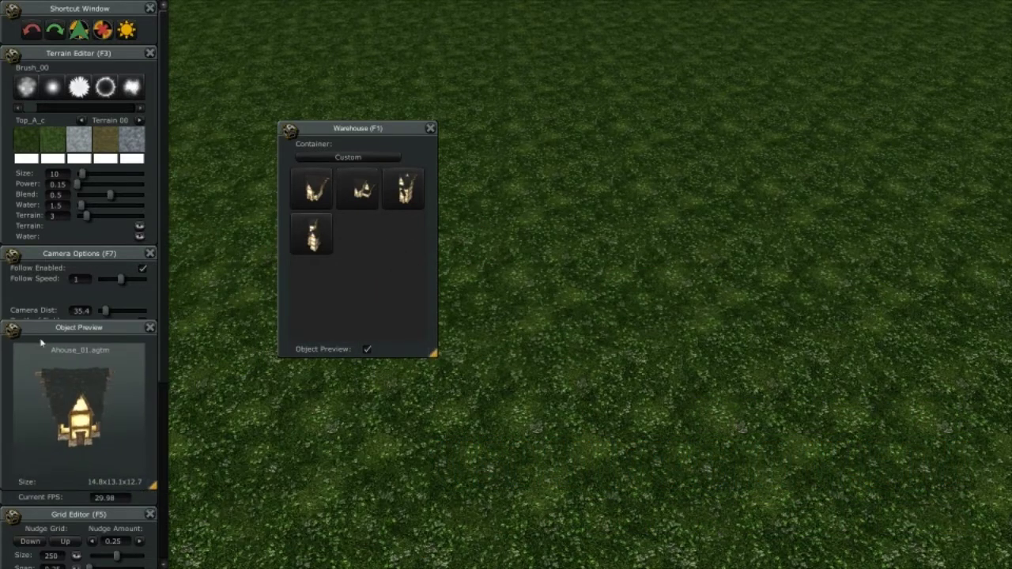
pyautogui.moveTo(116, 336); pyautogui.dragTo(957, 401)
pyautogui.click(430, 128)
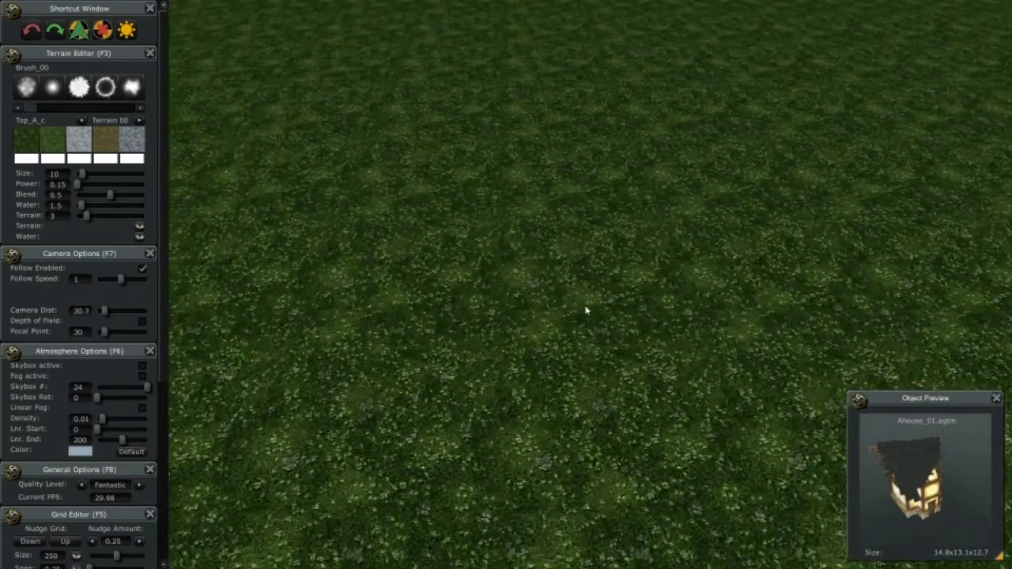
# - View the list of scene files available for loading and return to the scene without loading one
pyautogui.moveTo(586, 310); pyautogui.dragTo(616, 320, button='right')
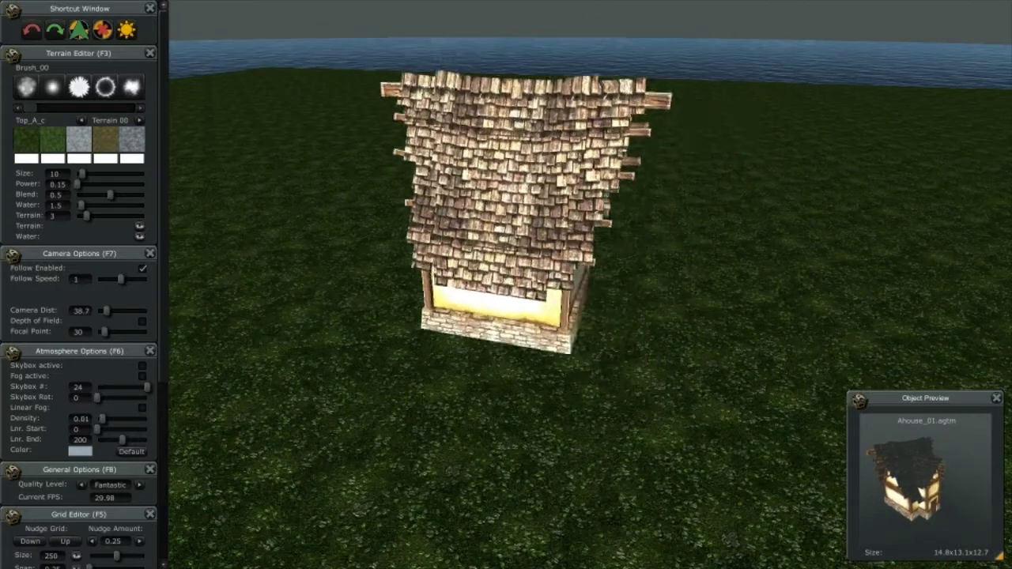
pyautogui.rightClick(456, 272)
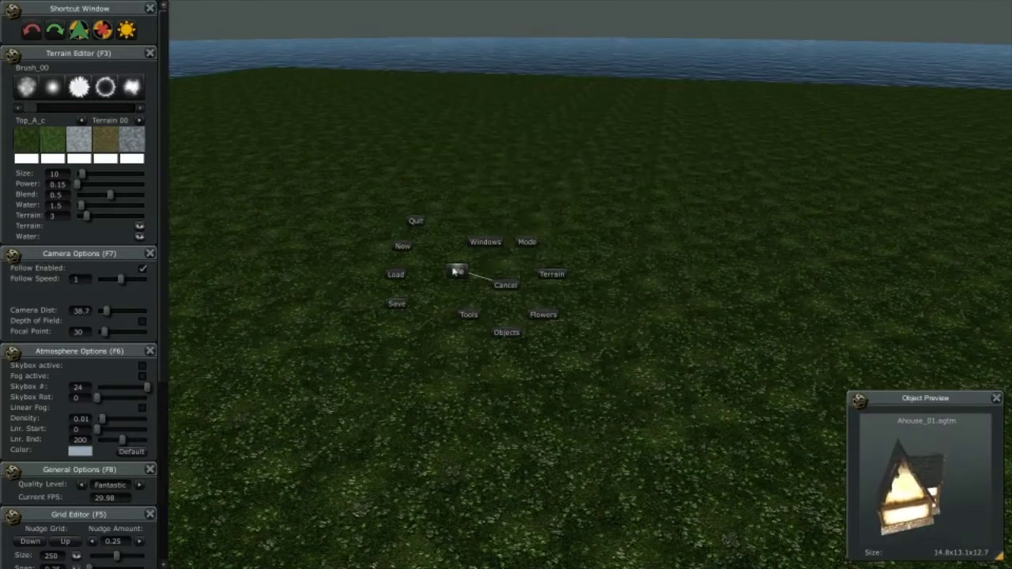
pyautogui.click(394, 273)
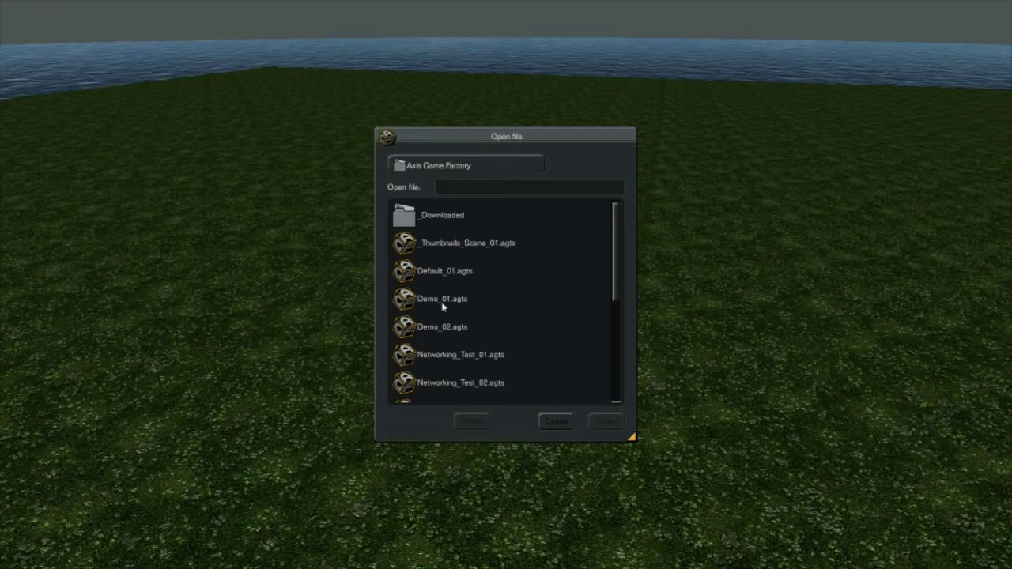
pyautogui.click(601, 423)
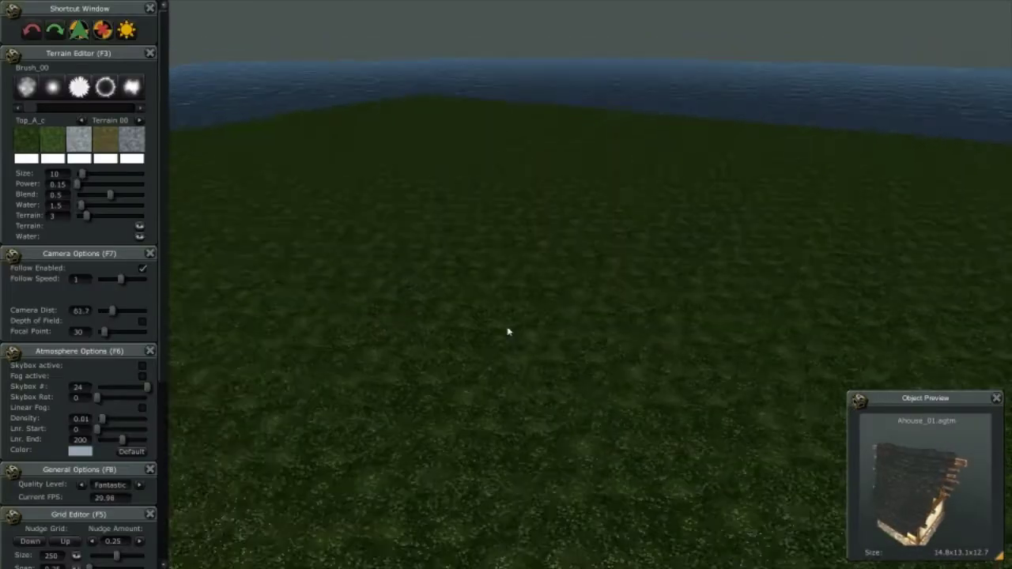
# - Display the Warehouse window again and place it directly above the Object Preview window
pyautogui.scroll(3, 508, 332)
pyautogui.moveTo(508, 332); pyautogui.dragTo(655, 356, button='middle')
pyautogui.rightClick(610, 327)
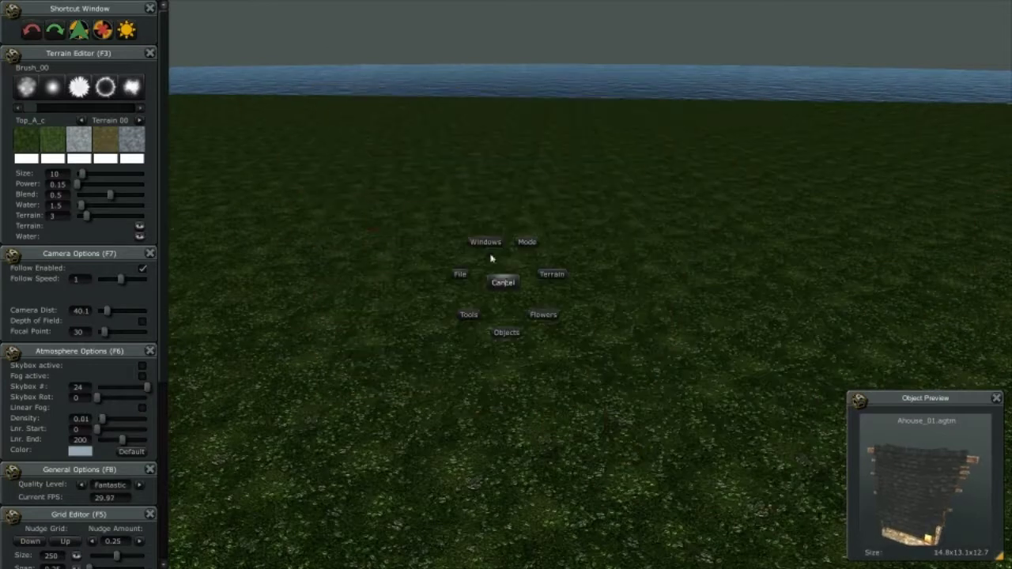
pyautogui.click(417, 232)
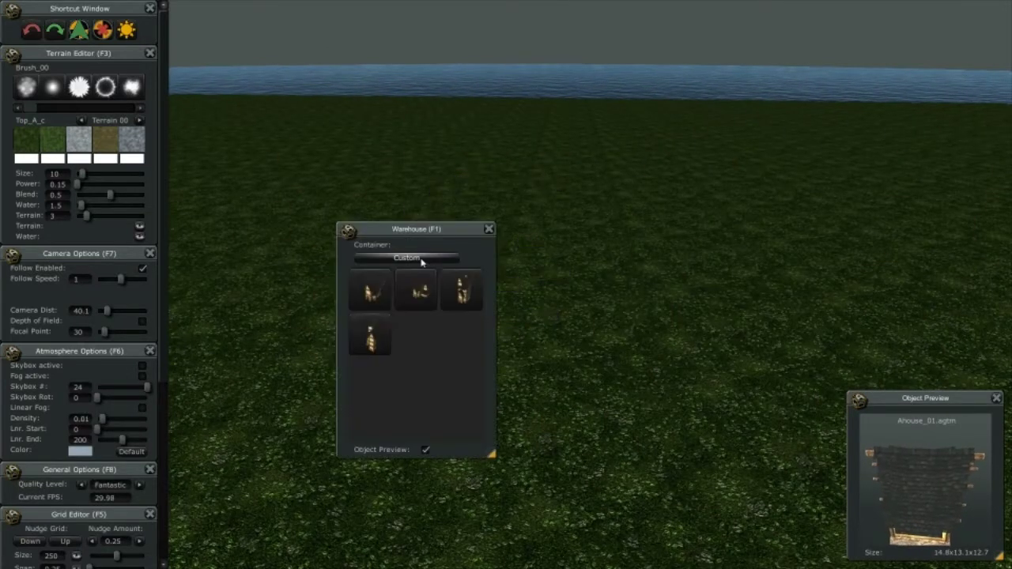
pyautogui.moveTo(422, 231); pyautogui.dragTo(950, 151)
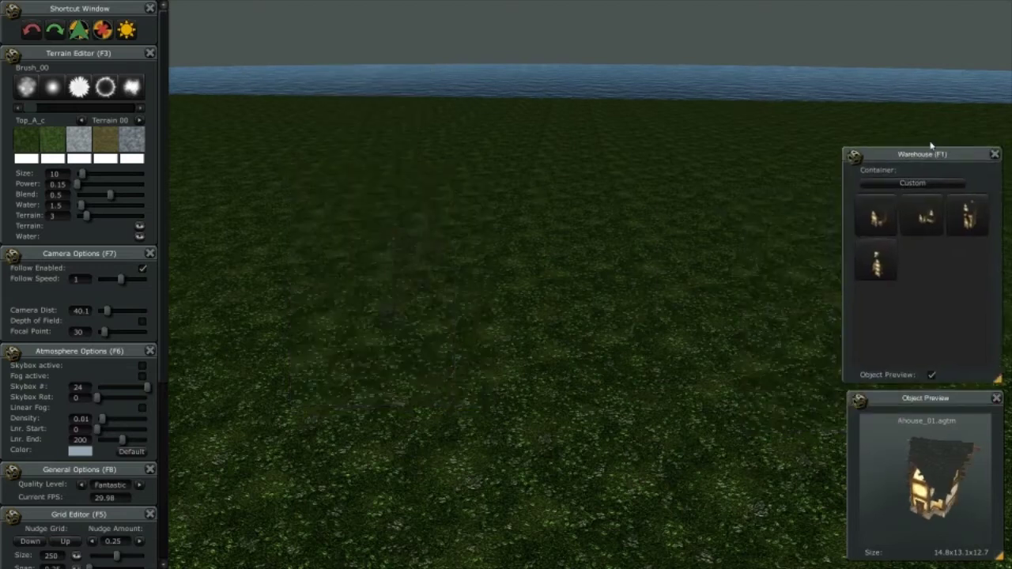
# - Pick the first house in the Warehouse, switch to the model-editing mode, and place the house at the center of the grid
pyautogui.click(874, 224)
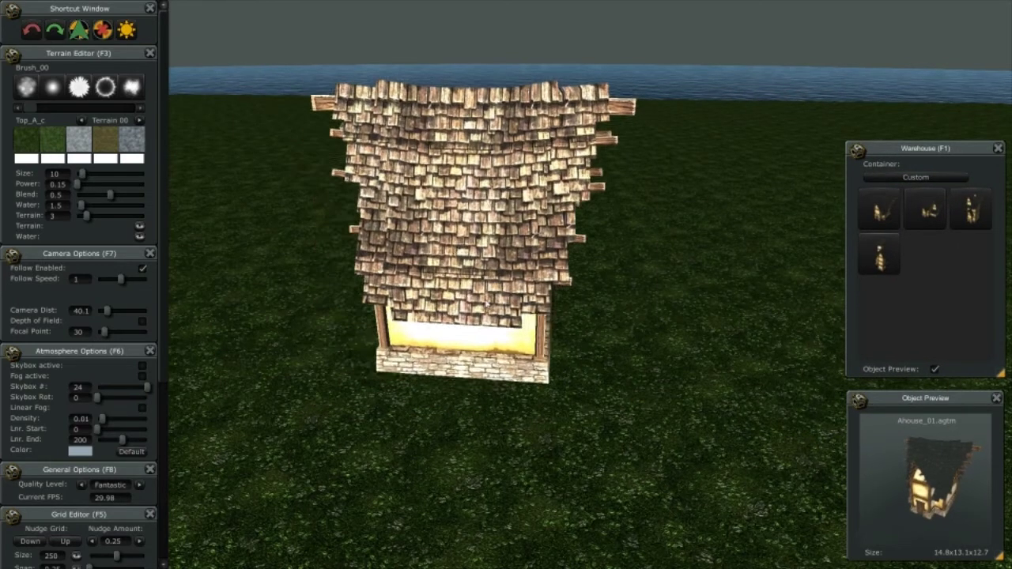
pyautogui.scroll(-4, 491, 326)
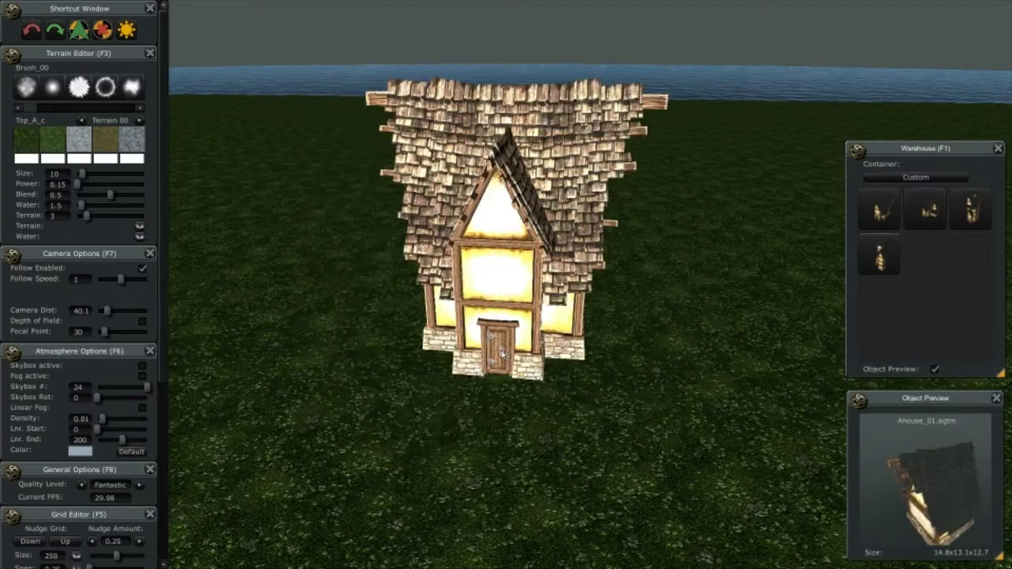
pyautogui.click(564, 189)
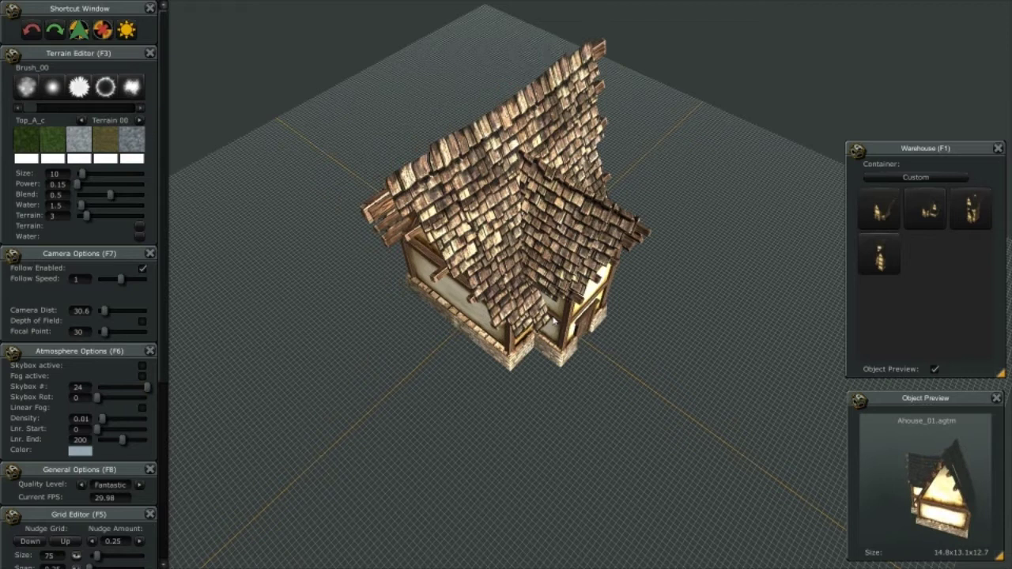
pyautogui.click(553, 322)
pyautogui.rightClick(585, 362)
pyautogui.scroll(-3, 582, 364)
pyautogui.moveTo(583, 363); pyautogui.dragTo(508, 283, button='middle')
# - Save the house model over Ahouse_01.agtm and switch back to the terrain scene mode
pyautogui.rightClick(506, 283)
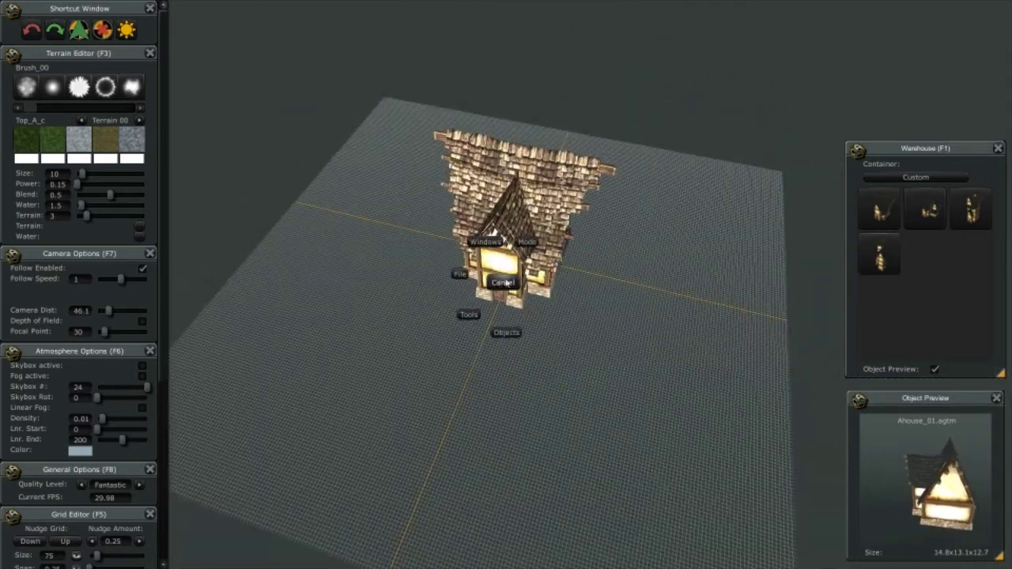
pyautogui.click(395, 301)
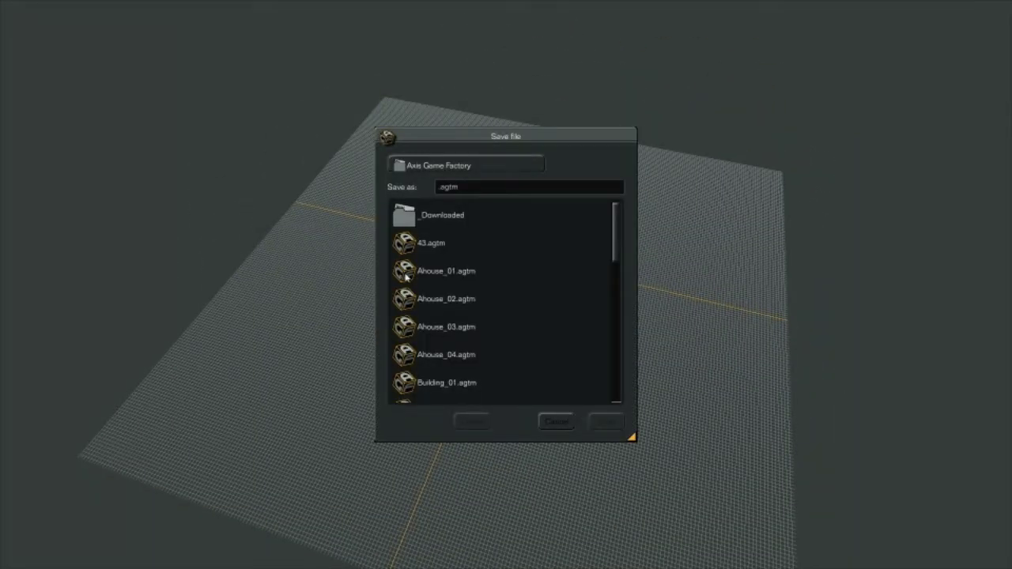
pyautogui.click(537, 310)
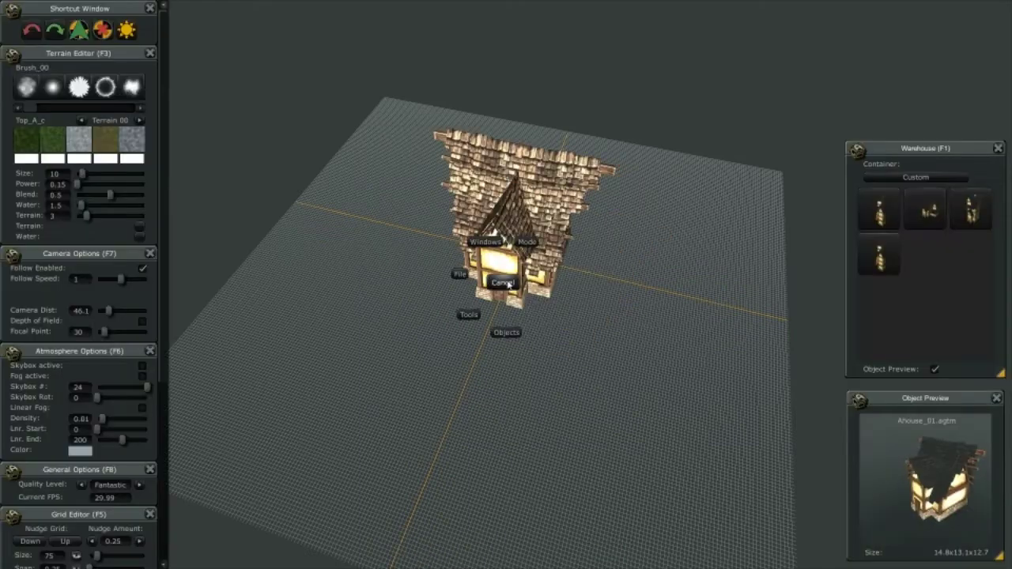
pyautogui.click(565, 190)
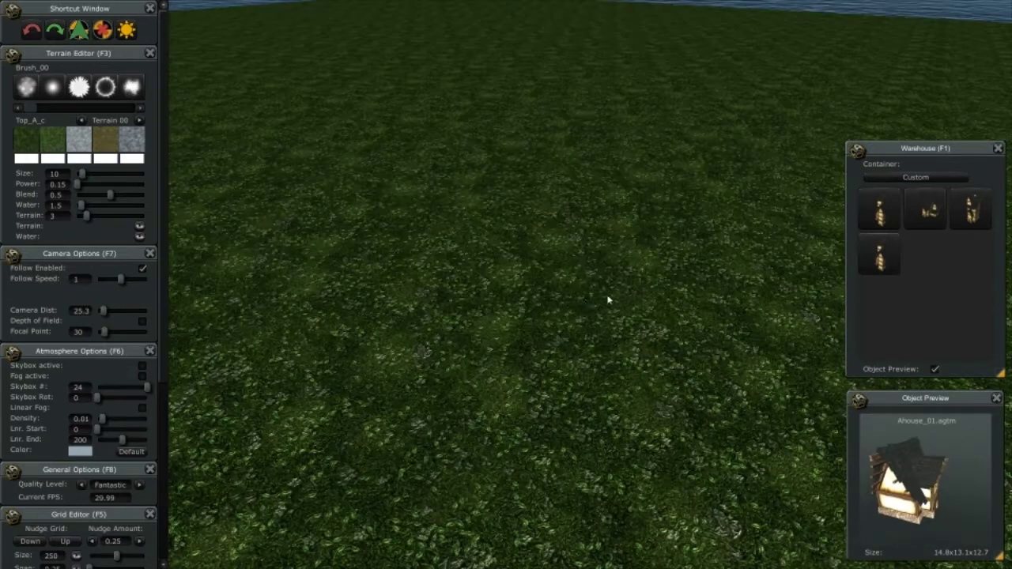
# - Examine how the house looks on the terrain and drop its placement
pyautogui.moveTo(490, 300); pyautogui.dragTo(580, 314)
pyautogui.scroll(-1, 546, 309)
pyautogui.moveTo(514, 303); pyautogui.dragTo(574, 293, button='middle')
pyautogui.scroll(4, 574, 294)
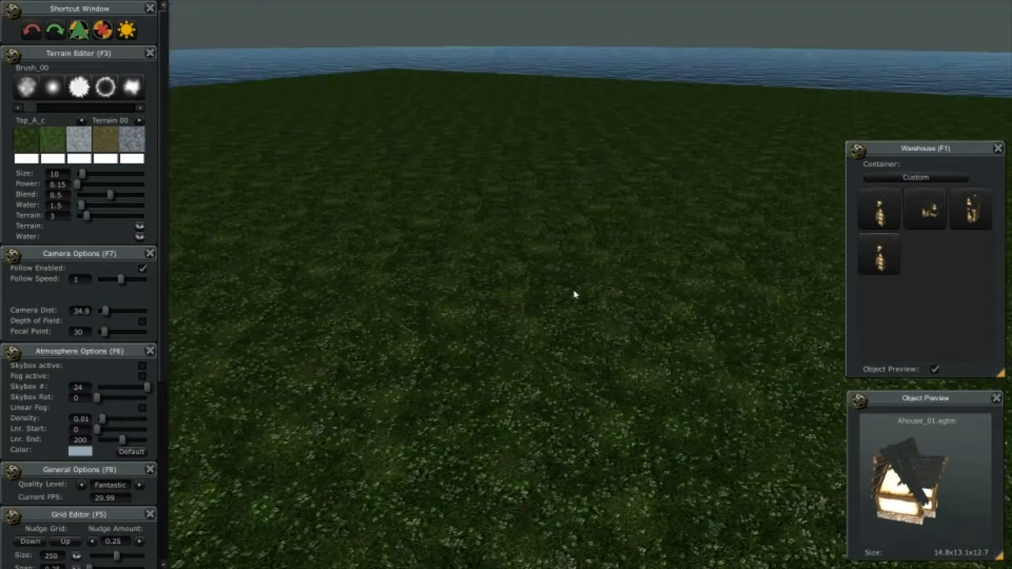
pyautogui.scroll(-3, 625, 353)
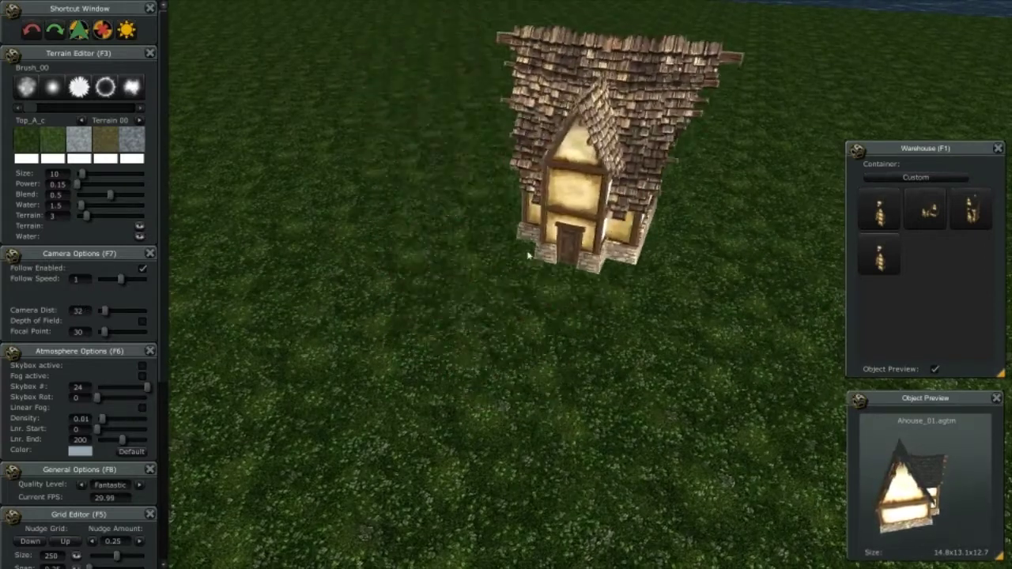
pyautogui.press('Escape')
# - Examine the empty terrain and the surrounding water from several angles and distances
pyautogui.scroll(1, 584, 345)
pyautogui.moveTo(583, 345); pyautogui.dragTo(573, 324, button='middle')
pyautogui.scroll(-2, 546, 289)
pyautogui.moveTo(545, 289); pyautogui.dragTo(514, 296, button='middle')
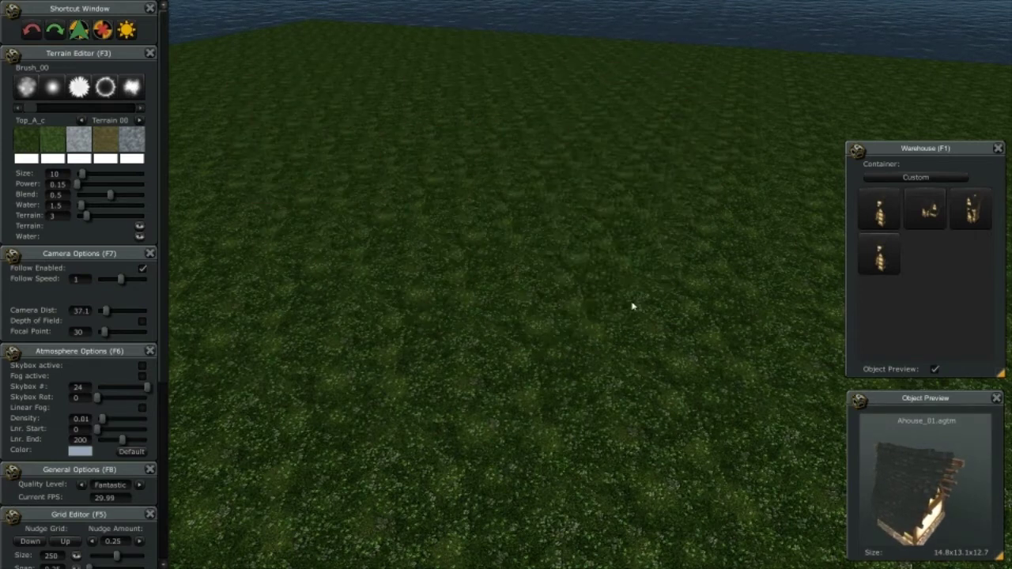
pyautogui.scroll(-5, 366, 264)
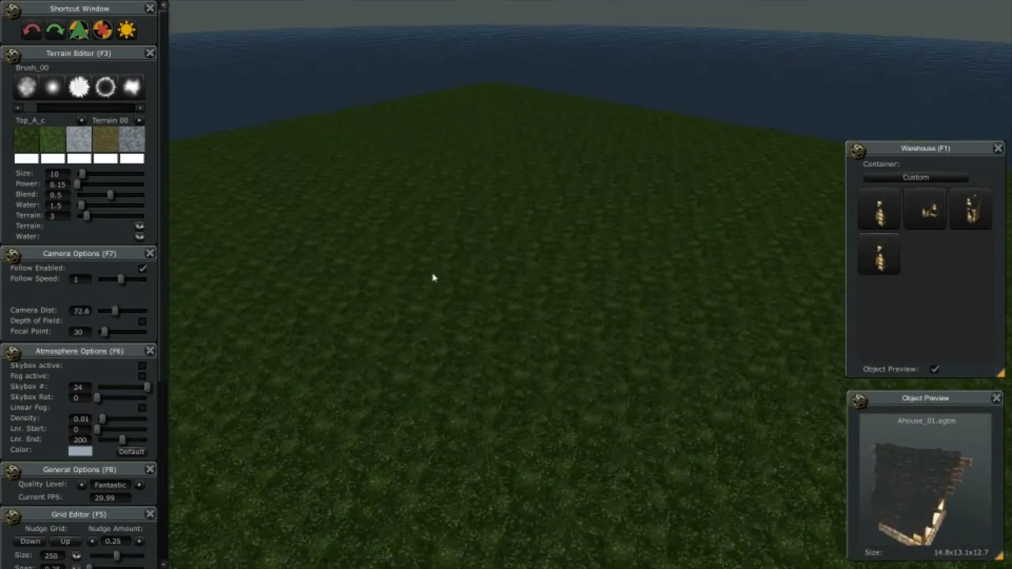
pyautogui.scroll(2, 526, 219)
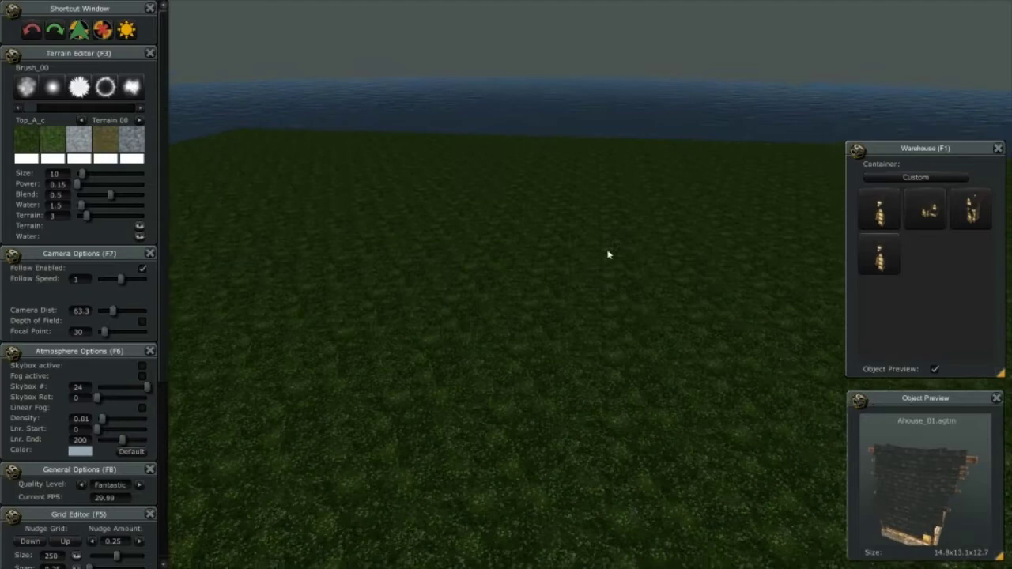
pyautogui.scroll(3, 594, 322)
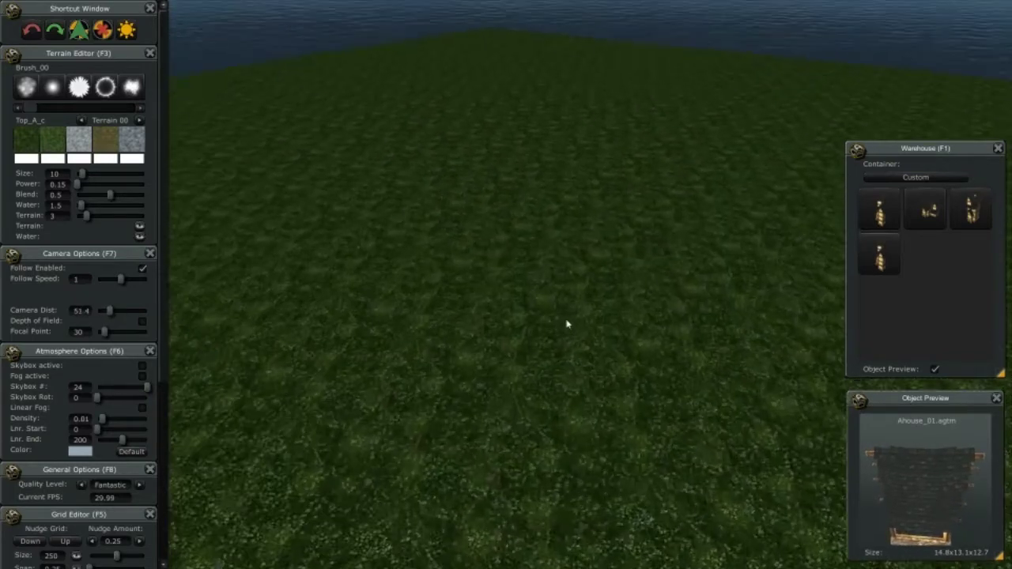
pyautogui.scroll(-1, 601, 313)
pyautogui.moveTo(607, 316); pyautogui.dragTo(602, 317, button='right')
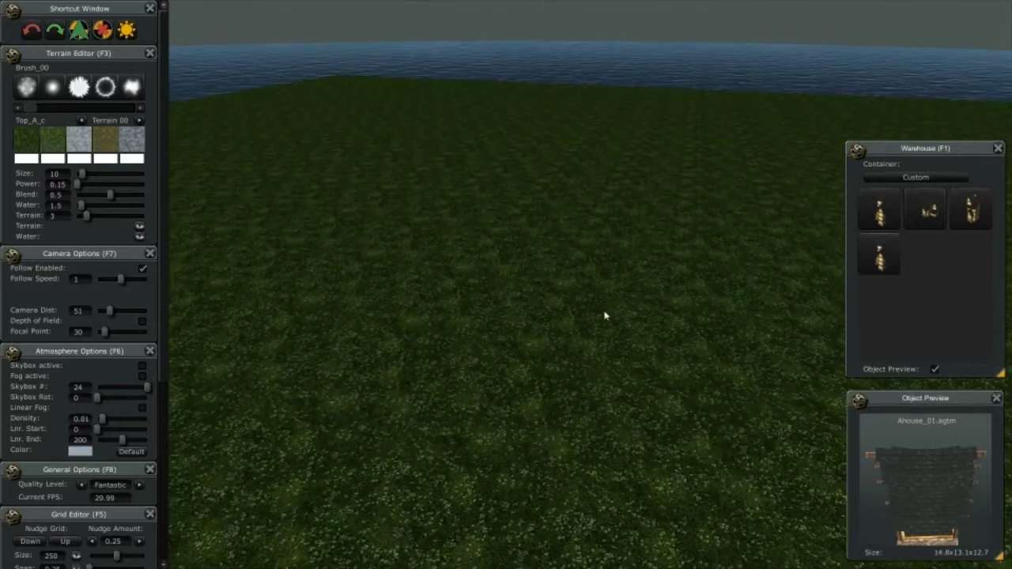
# - Browse the terrain texture sets and apply Terrain 03 to the ground
pyautogui.click(139, 120)
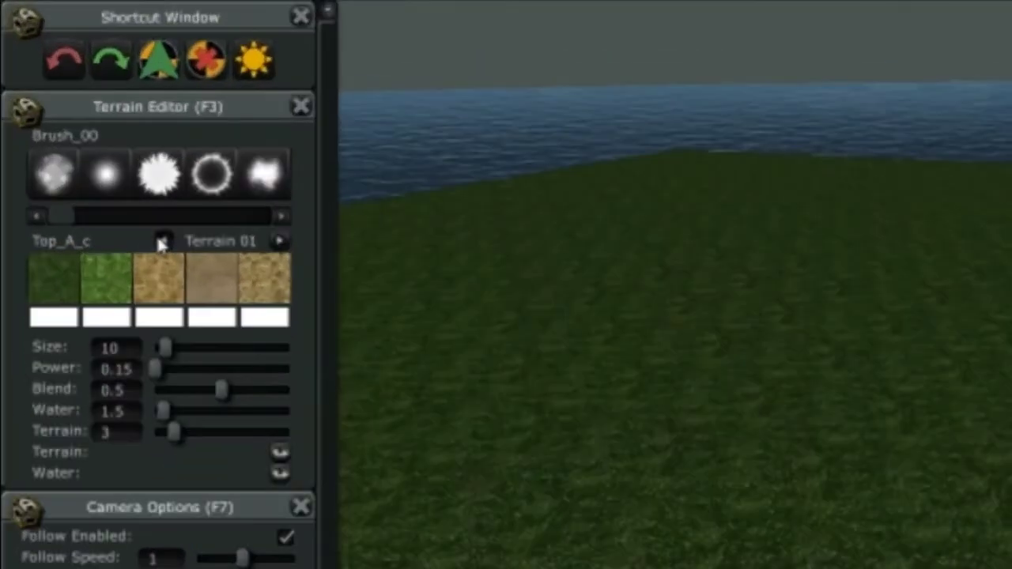
pyautogui.click(81, 121)
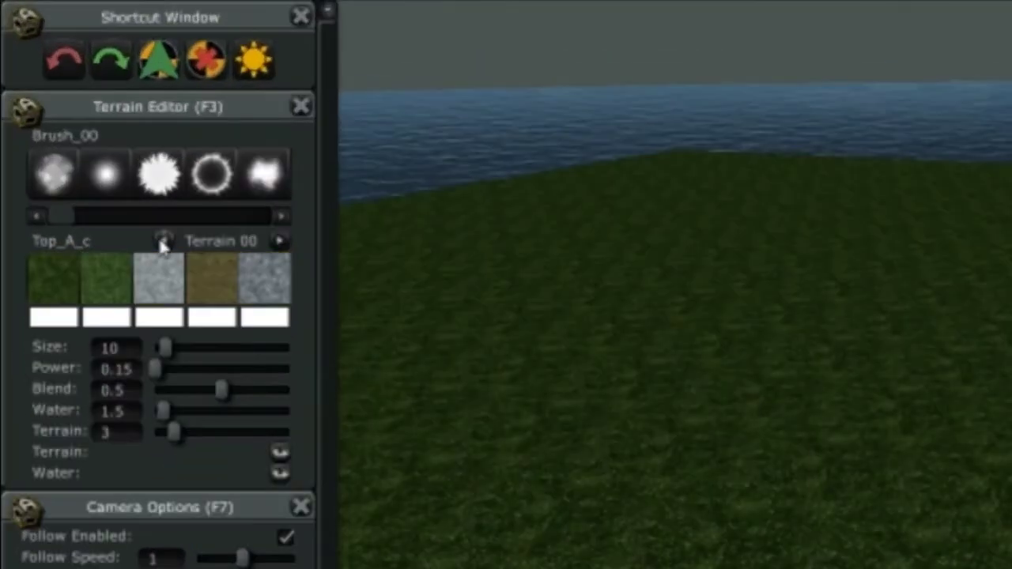
pyautogui.click(281, 242)
pyautogui.click(282, 241)
pyautogui.click(282, 241)
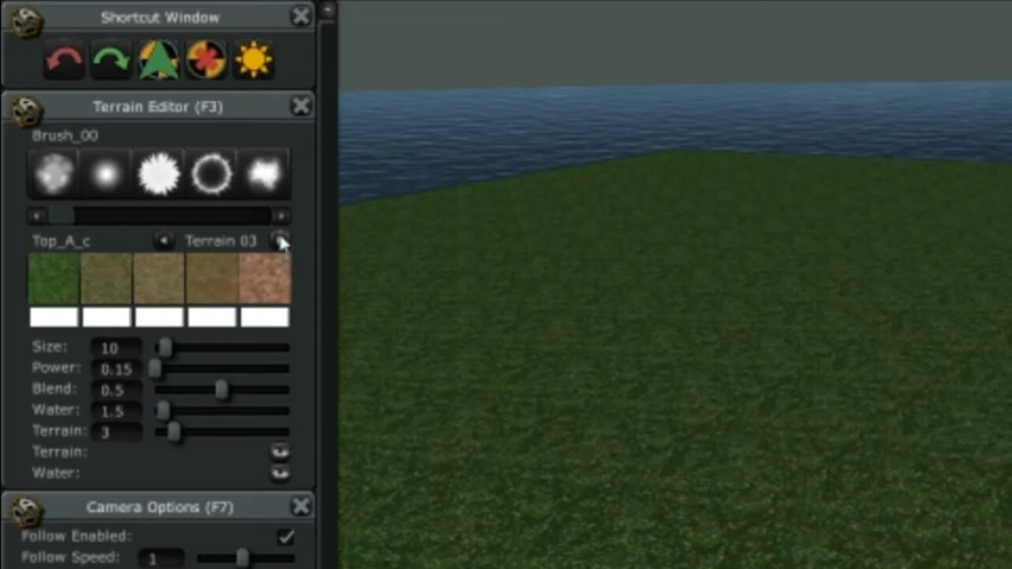
# - Browse further terrain texture sets and apply Terrain 08 to the ground
pyautogui.click(282, 241)
pyautogui.click(282, 241)
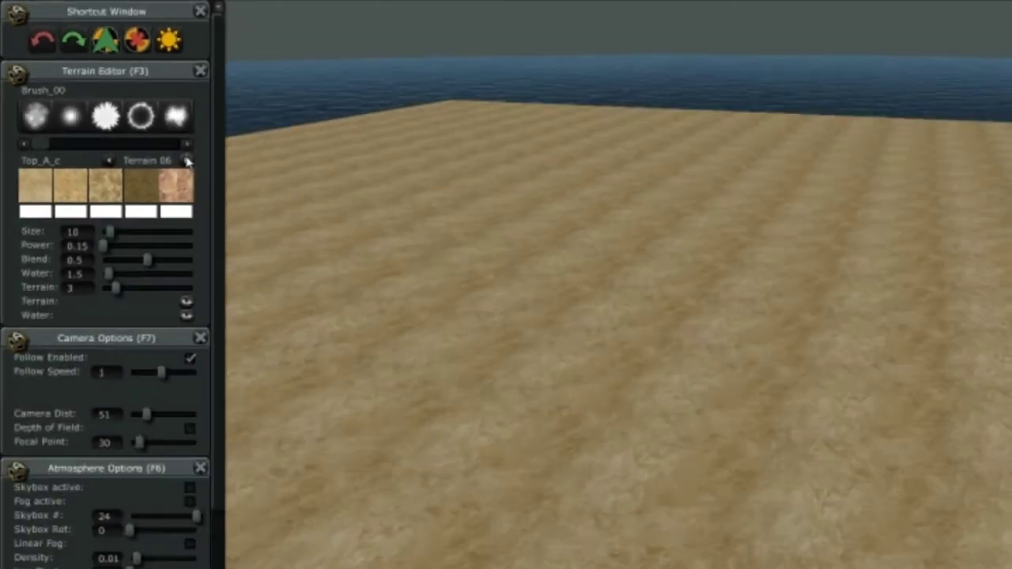
pyautogui.click(281, 241)
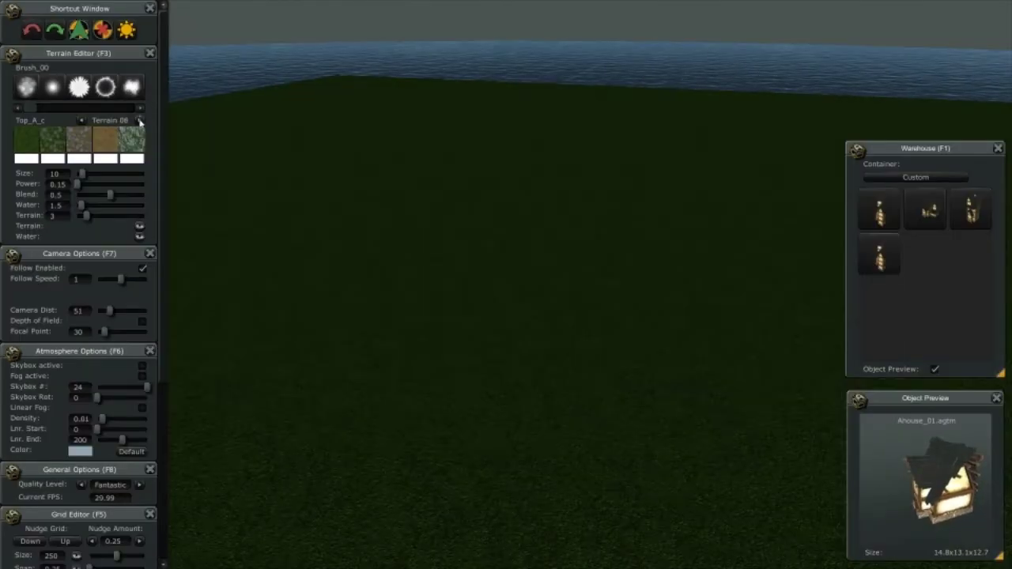
pyautogui.scroll(5, 637, 371)
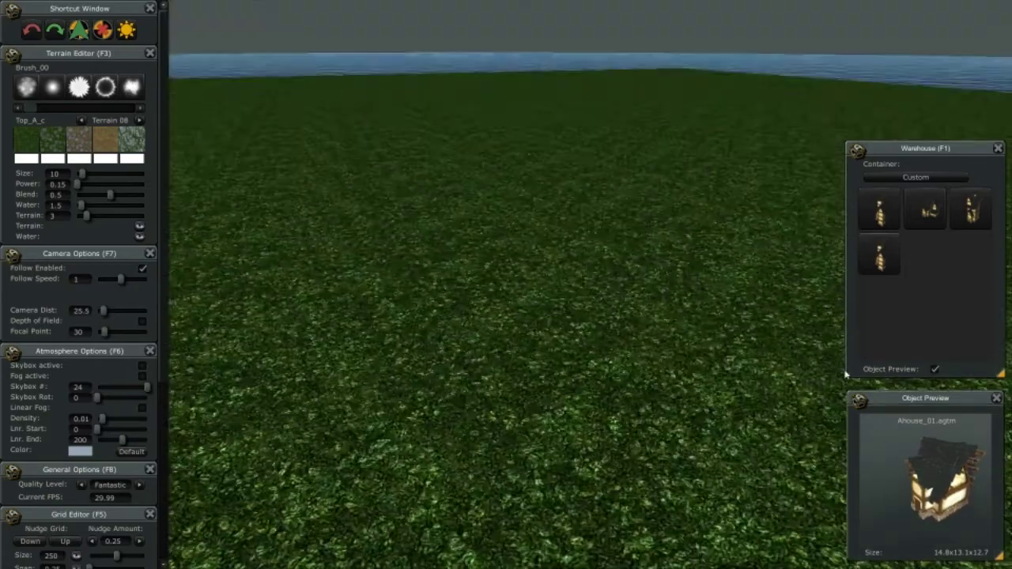
# - Turn on the skybox and fog over the terrain
pyautogui.moveTo(846, 375); pyautogui.dragTo(436, 375, button='middle')
pyautogui.scroll(-2, 542, 330)
pyautogui.scroll(2, 596, 306)
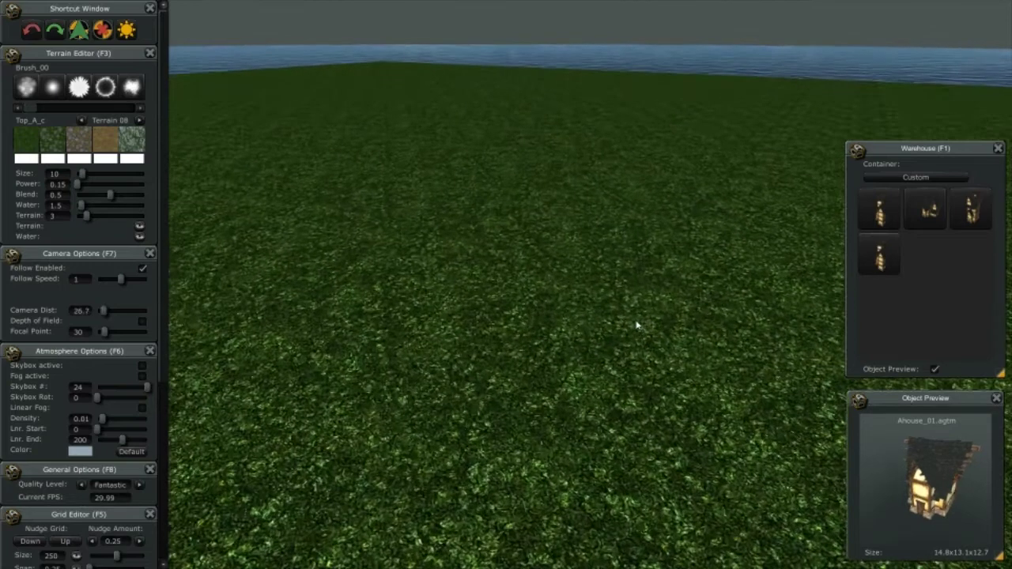
pyautogui.moveTo(633, 321); pyautogui.dragTo(587, 365, button='middle')
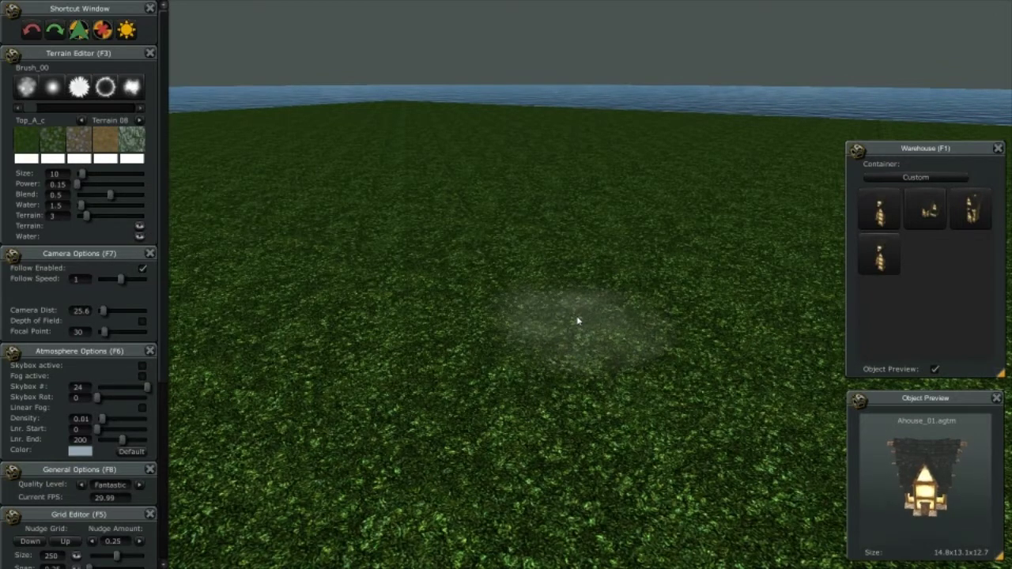
pyautogui.press('l')
pyautogui.moveTo(563, 322)
pyautogui.keyDown('alt'); pyautogui.mouseDown()
pyautogui.moveTo(539, 310)
pyautogui.moveTo(533, 280)
pyautogui.mouseUp(); pyautogui.keyUp('alt')
pyautogui.keyDown('alt'); pyautogui.moveTo(567, 280); pyautogui.dragTo(531, 437, button='right'); pyautogui.keyUp('alt')
pyautogui.scroll(-10, 531, 438)
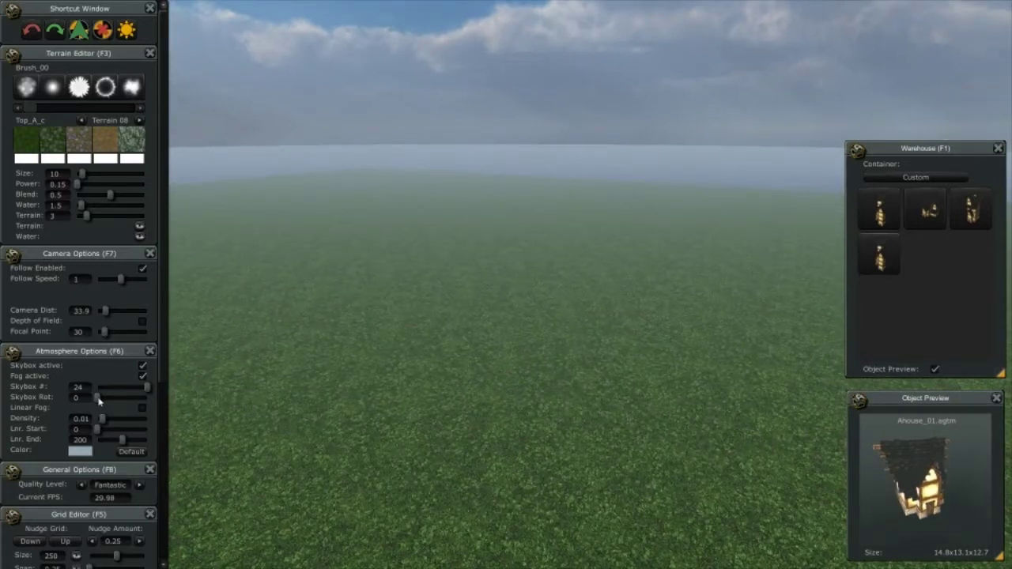
# - Set the skybox number to 0 in an undocked Atmosphere Options window and redock it between Terrain Editor and Camera Options
pyautogui.moveTo(91, 352); pyautogui.dragTo(502, 212)
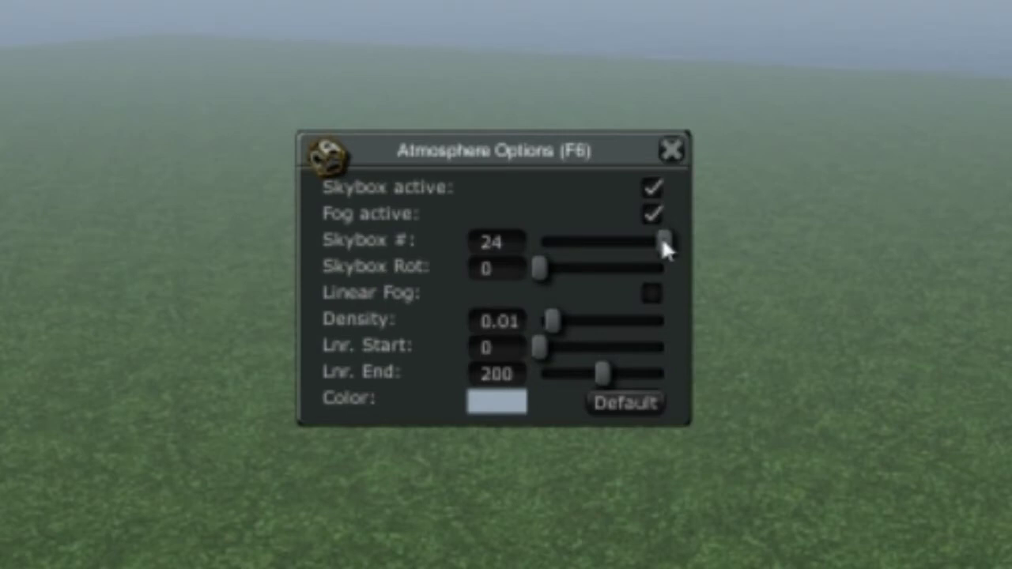
pyautogui.moveTo(661, 241); pyautogui.dragTo(542, 248)
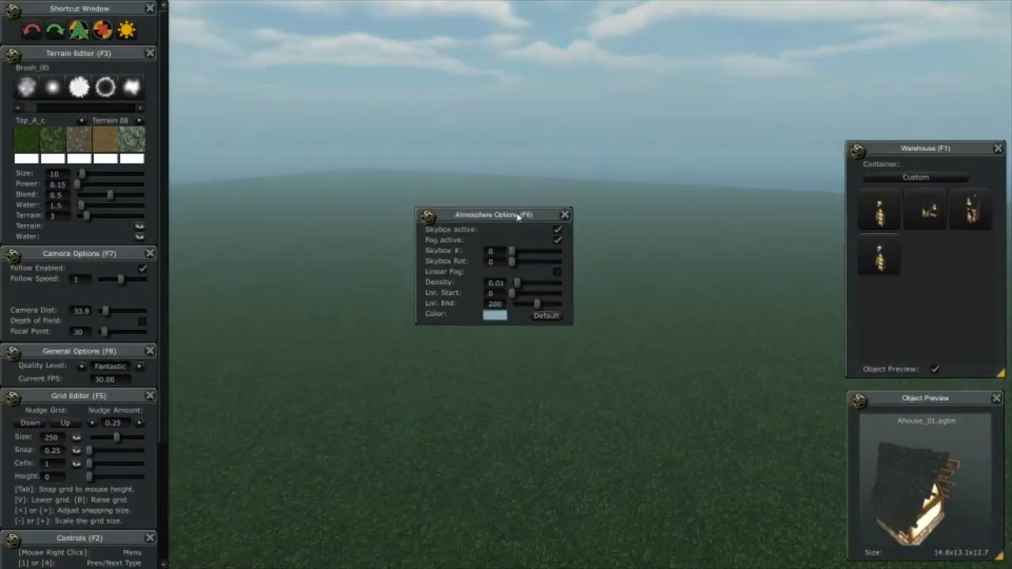
pyautogui.moveTo(503, 225); pyautogui.dragTo(95, 252)
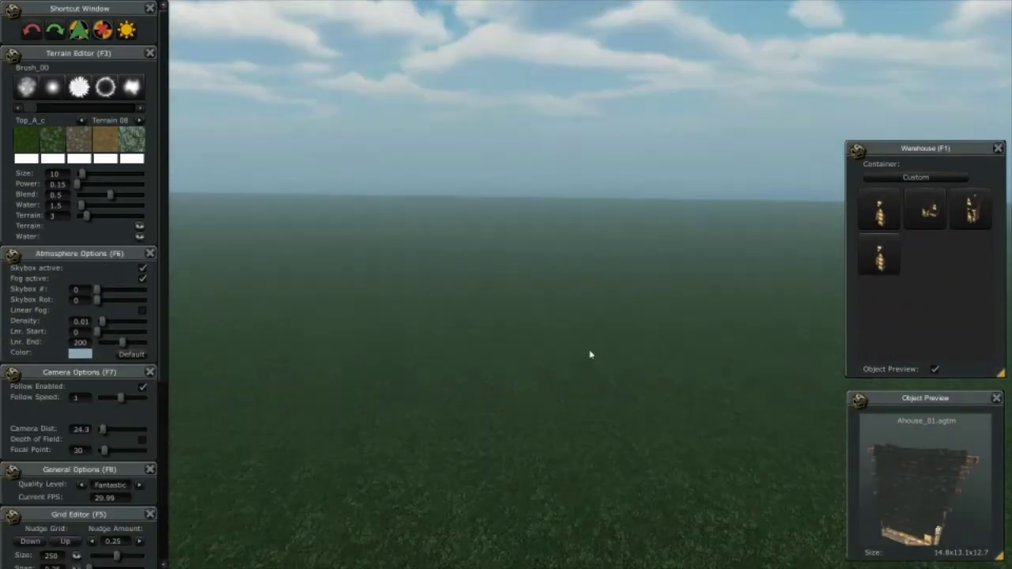
# - Examine how the fog and sky look over the terrain from close up and far away
pyautogui.scroll(3, 556, 369)
pyautogui.scroll(6, 515, 369)
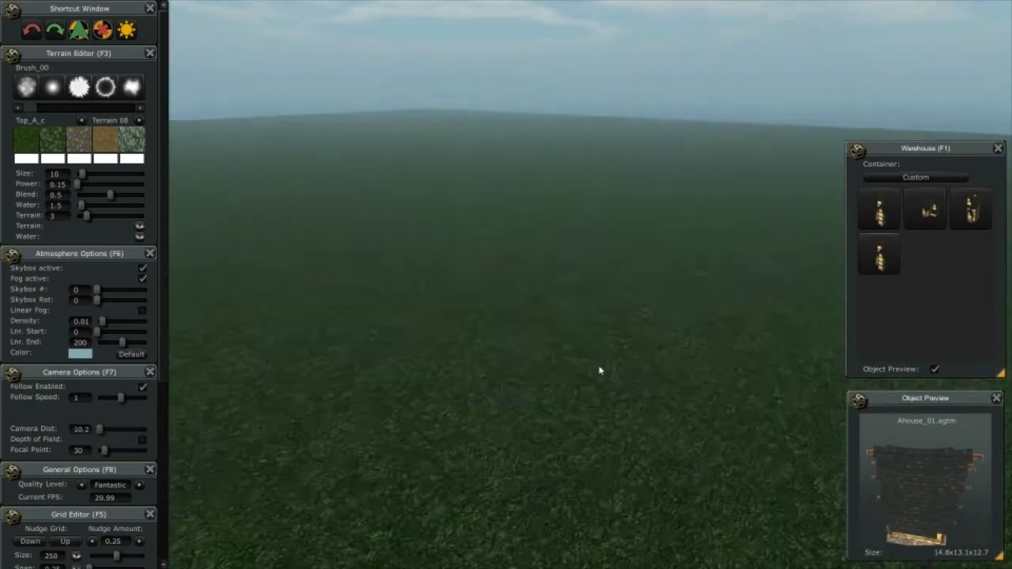
pyautogui.scroll(3, 600, 370)
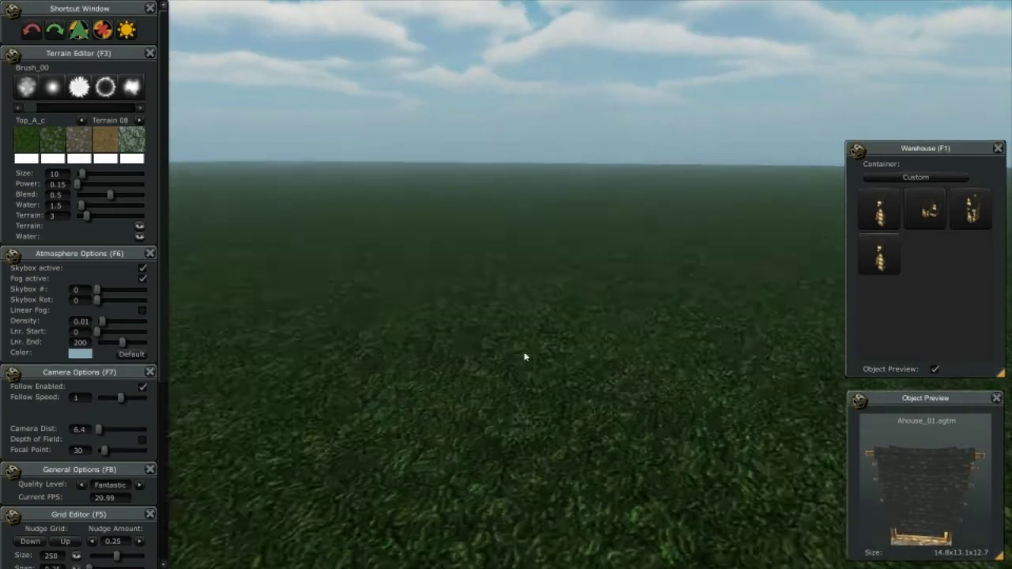
pyautogui.scroll(2, 556, 361)
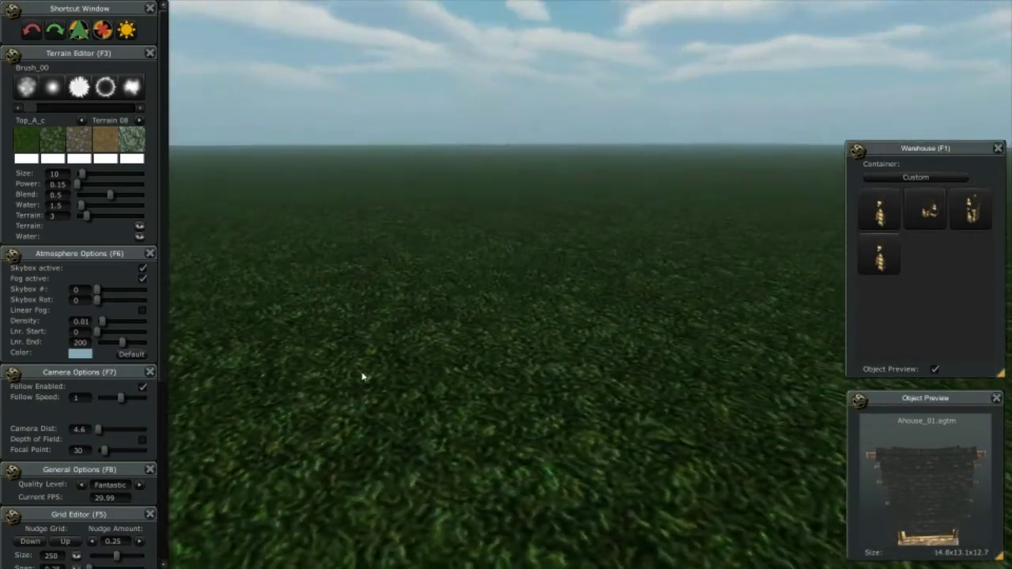
pyautogui.scroll(-10, 451, 361)
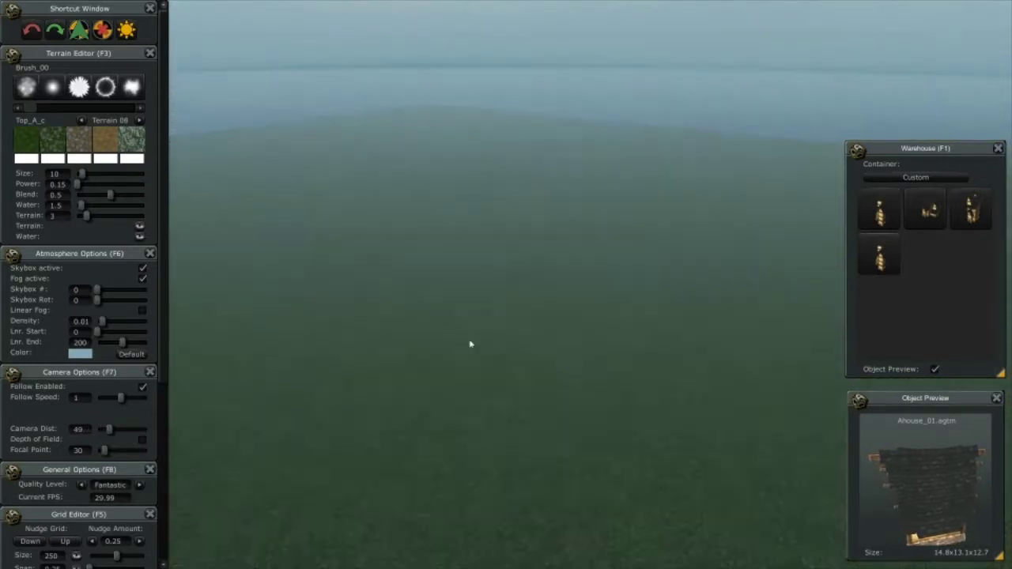
pyautogui.scroll(-2, 470, 344)
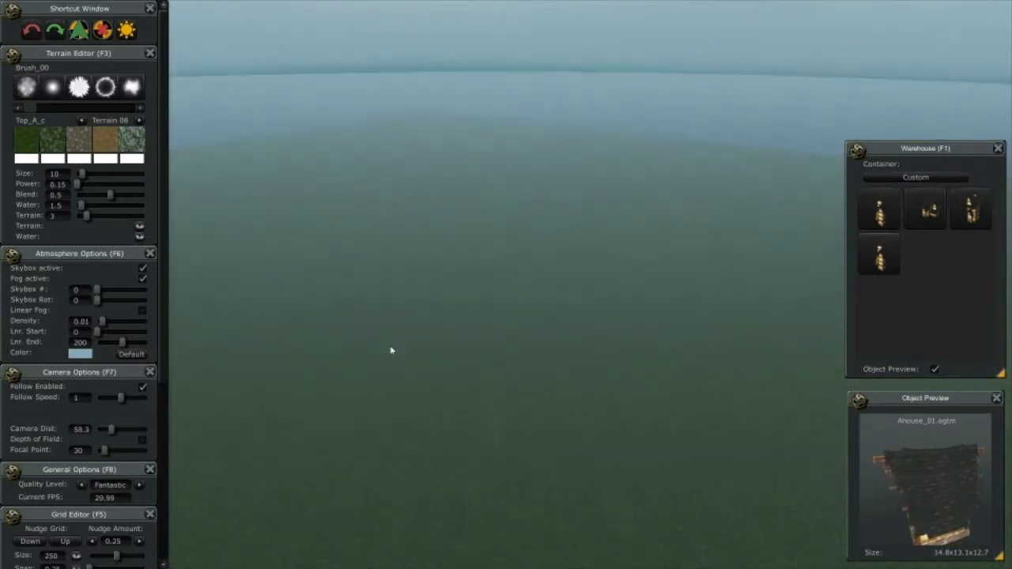
pyautogui.keyDown('alt'); pyautogui.moveTo(390, 348); pyautogui.dragTo(409, 379, button='right'); pyautogui.keyUp('alt')
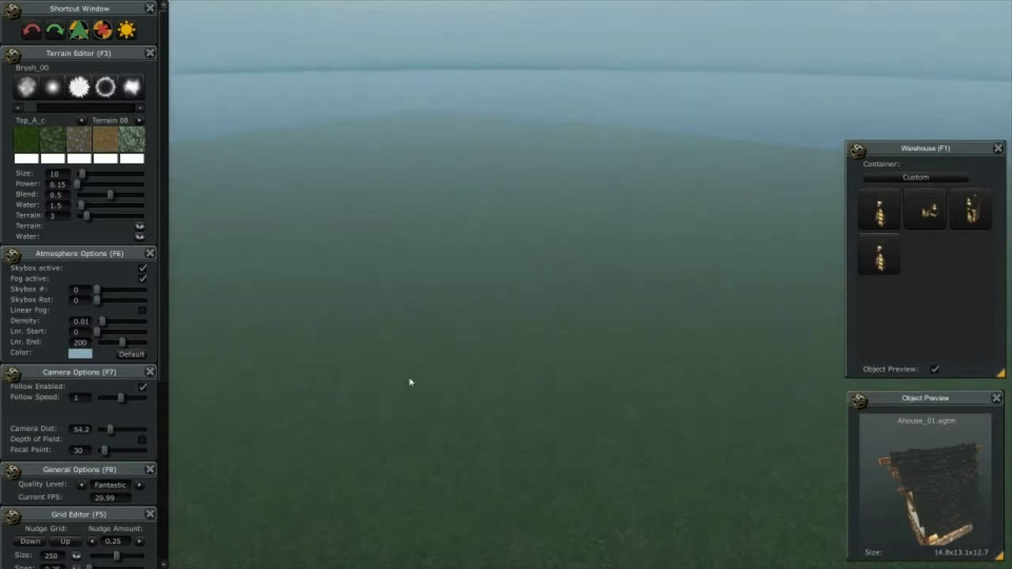
pyautogui.scroll(8, 564, 422)
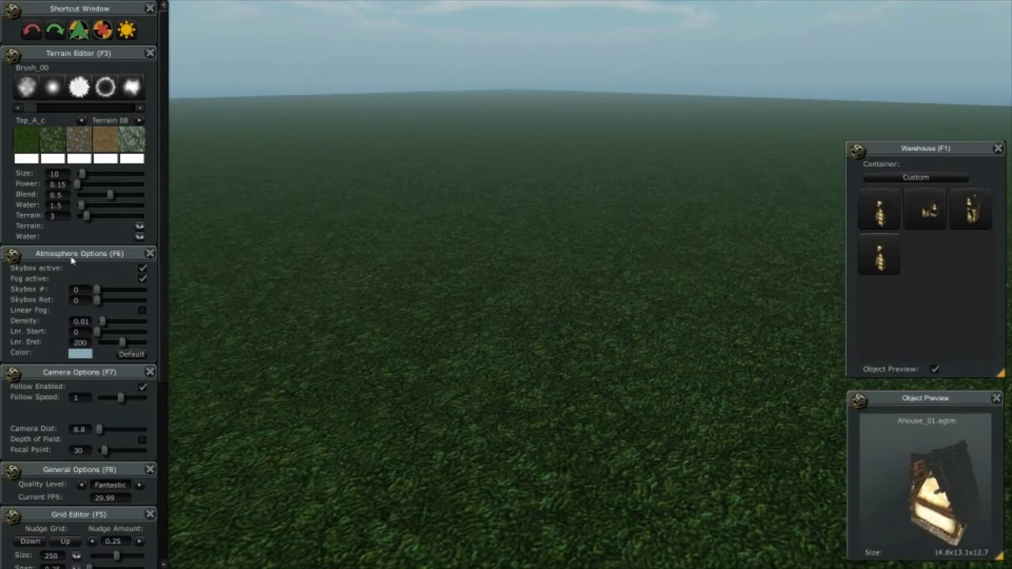
# - Undock the Atmosphere Options window, set the fog density to about 0.024, and try linear fog starting at 38 and ending at 118
pyautogui.moveTo(71, 261); pyautogui.dragTo(523, 207)
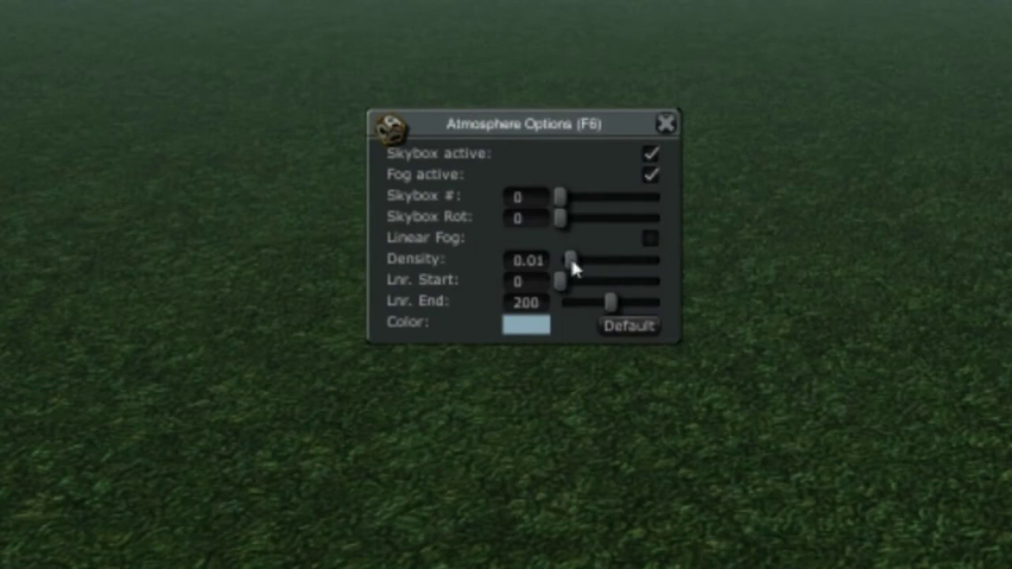
pyautogui.moveTo(575, 269); pyautogui.dragTo(545, 278)
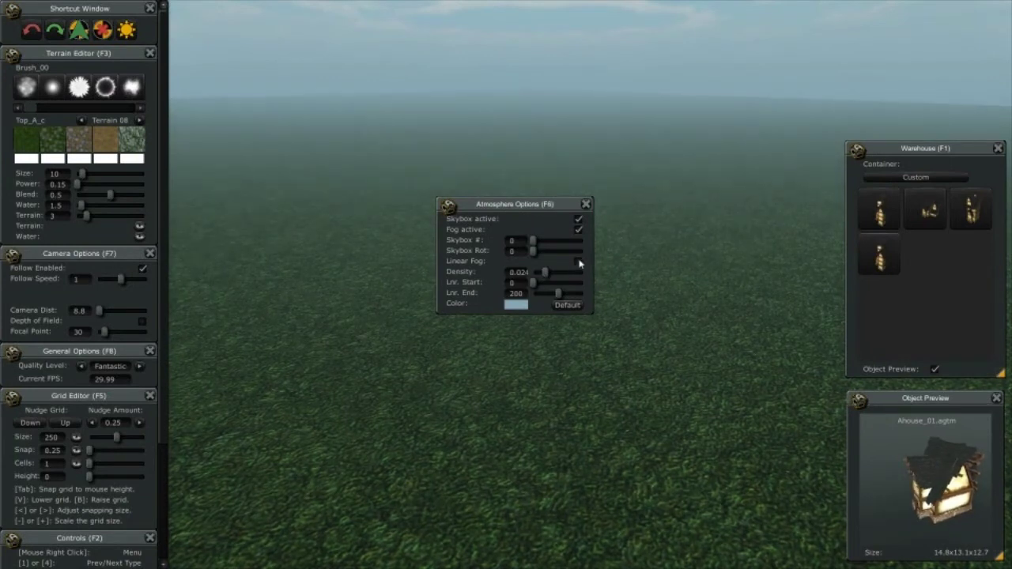
pyautogui.click(579, 261)
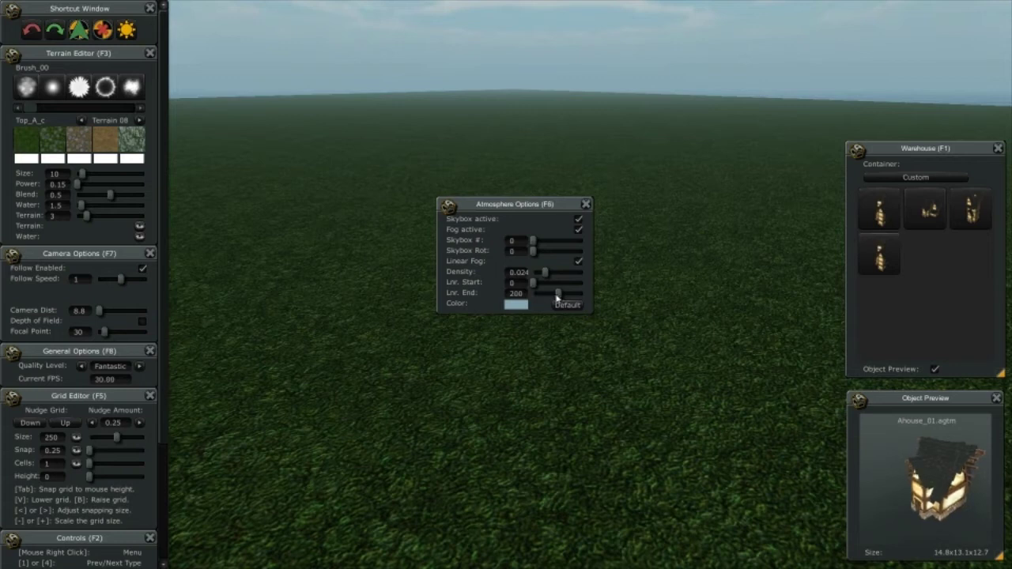
pyautogui.moveTo(557, 298)
pyautogui.mouseDown()
pyautogui.moveTo(541, 294)
pyautogui.moveTo(566, 296)
pyautogui.moveTo(544, 298)
pyautogui.moveTo(552, 294)
pyautogui.mouseUp()
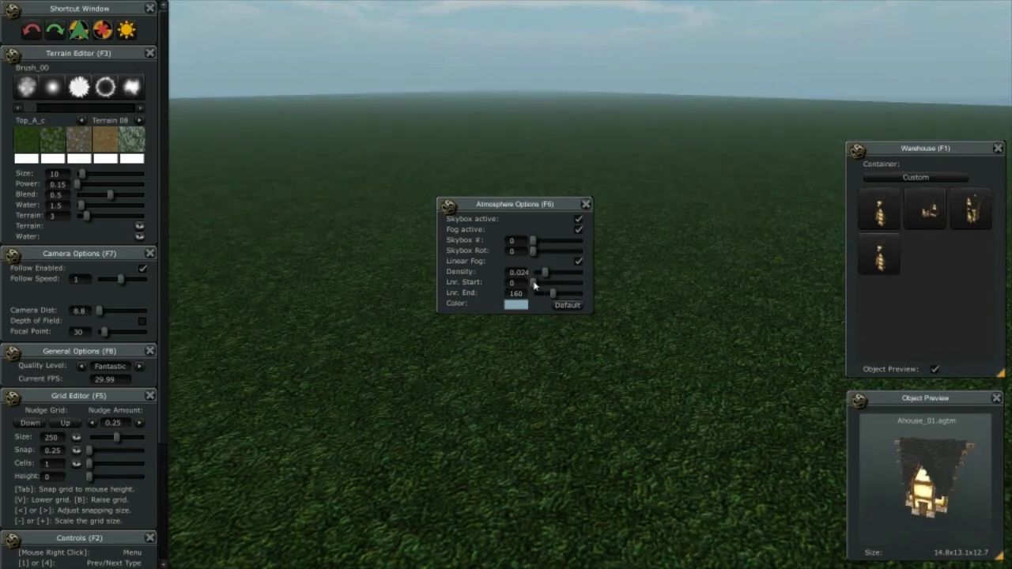
pyautogui.moveTo(534, 287)
pyautogui.mouseDown()
pyautogui.moveTo(550, 297)
pyautogui.moveTo(537, 291)
pyautogui.mouseUp()
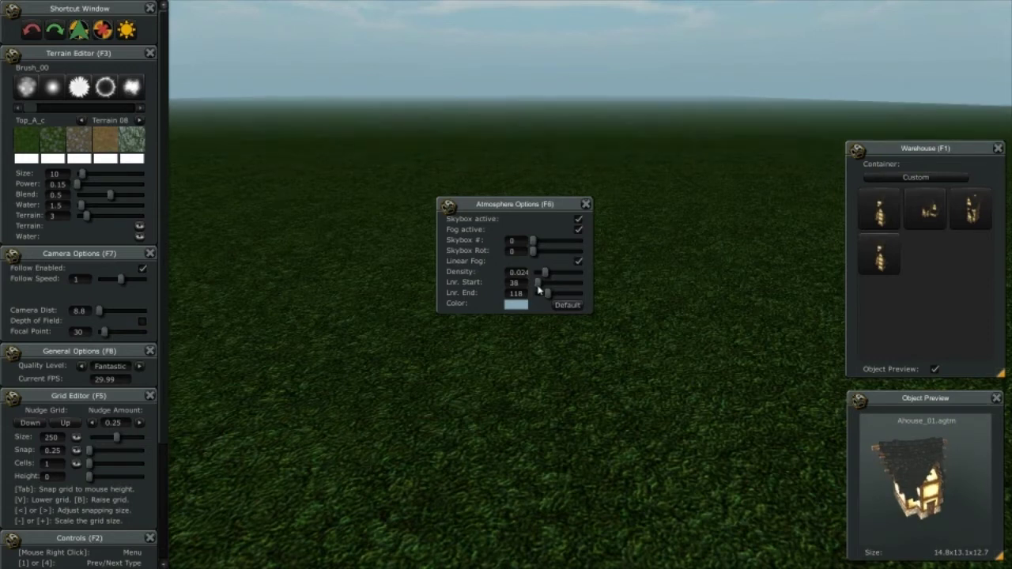
# - Turn off linear fog and lower the fog density to about 0.003
pyautogui.click(578, 263)
pyautogui.moveTo(543, 276); pyautogui.dragTo(534, 274)
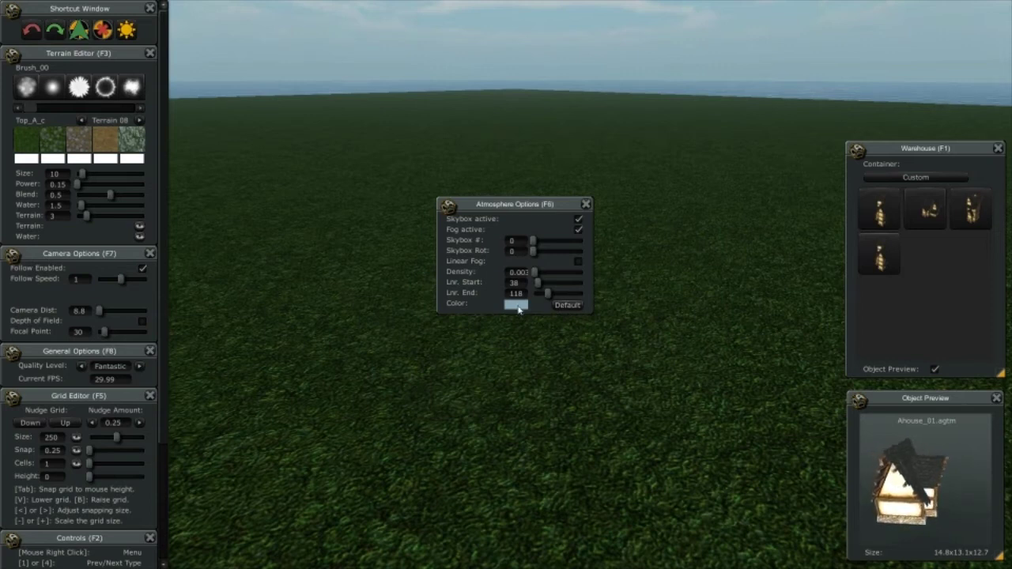
# - Tint the fog blue with colour #35728B, set the linear end to 101, and raise the density to about 0.032
pyautogui.click(517, 305)
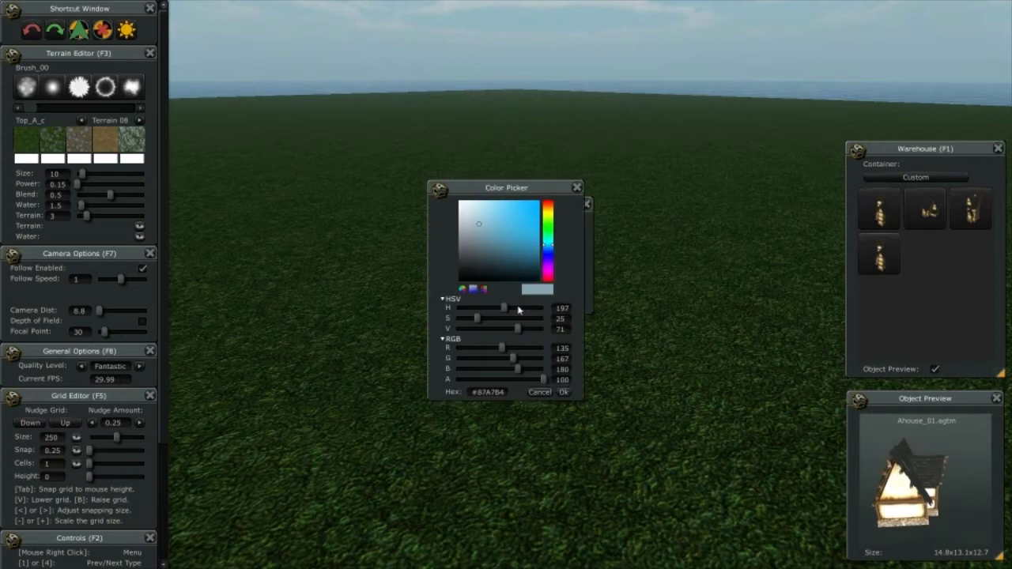
pyautogui.moveTo(501, 190); pyautogui.dragTo(310, 176)
pyautogui.moveTo(310, 236)
pyautogui.mouseDown()
pyautogui.moveTo(316, 212)
pyautogui.moveTo(312, 247)
pyautogui.moveTo(326, 204)
pyautogui.moveTo(343, 231)
pyautogui.mouseUp()
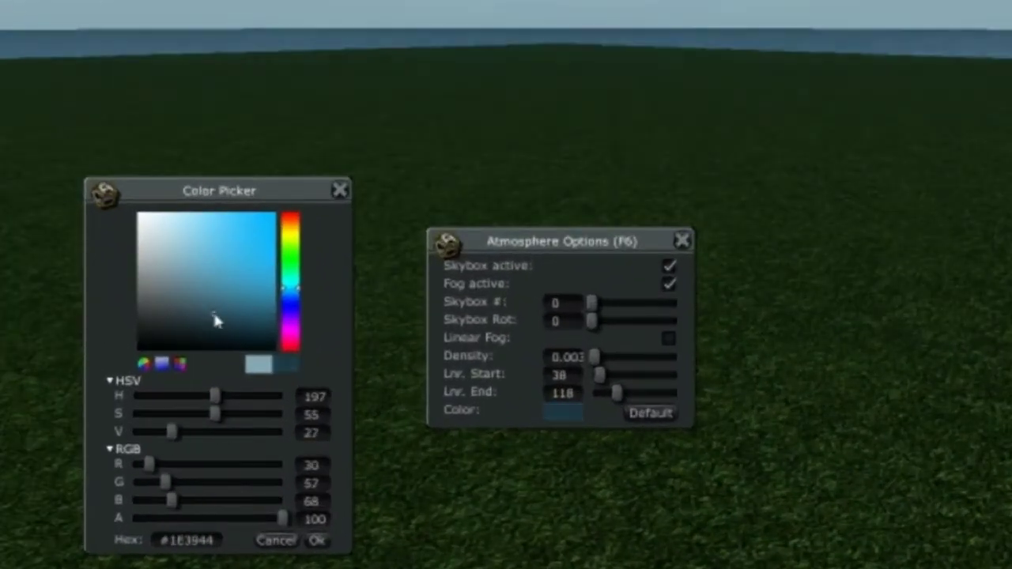
pyautogui.moveTo(269, 289)
pyautogui.mouseDown()
pyautogui.moveTo(222, 260)
pyautogui.moveTo(198, 280)
pyautogui.moveTo(223, 274)
pyautogui.mouseUp()
pyautogui.moveTo(613, 391); pyautogui.dragTo(614, 391)
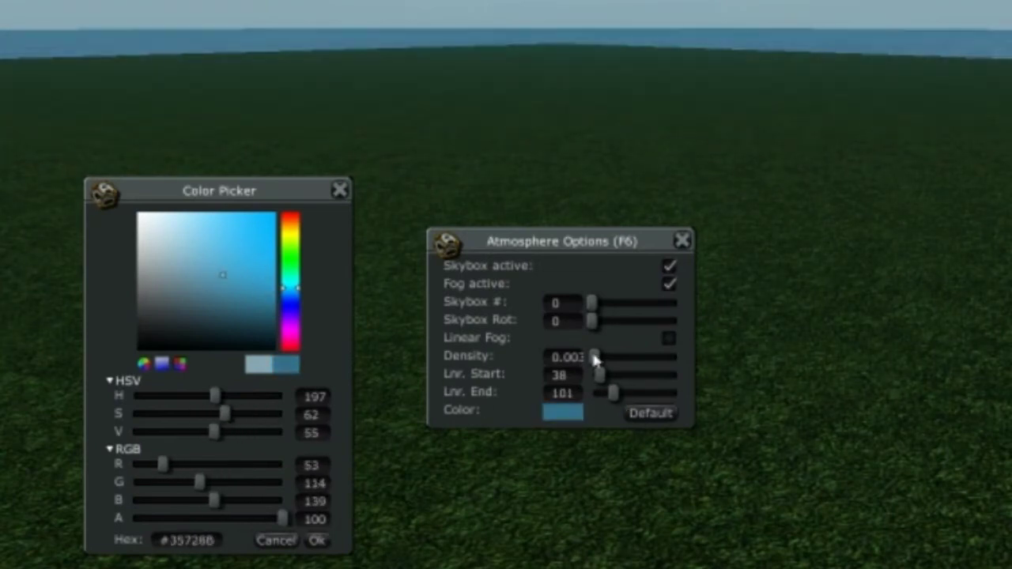
pyautogui.moveTo(594, 357); pyautogui.dragTo(615, 358)
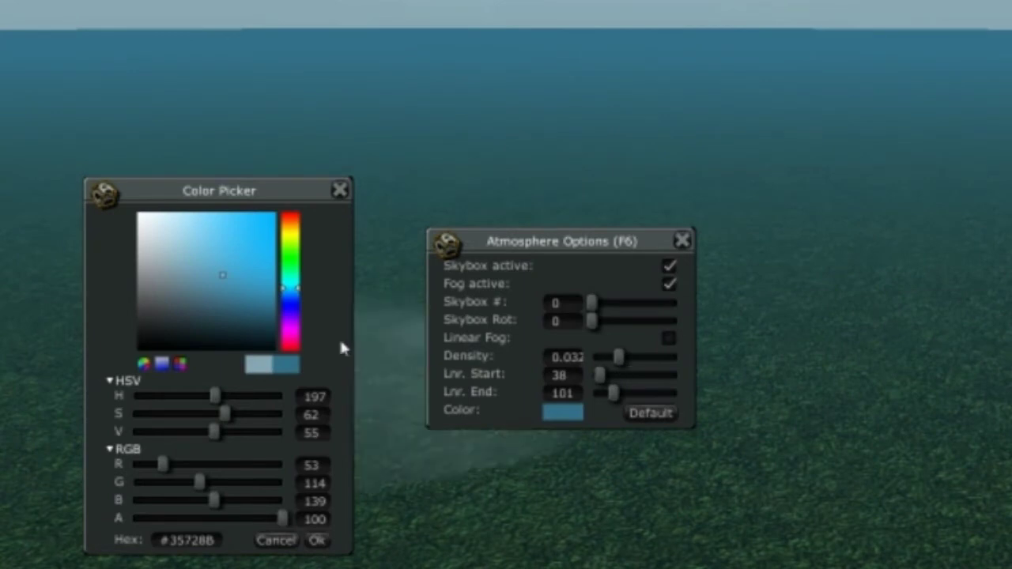
# - Try the fog colours #87AAB8 and #4C8DA7, then discard the colour changes
pyautogui.moveTo(258, 267)
pyautogui.mouseDown()
pyautogui.moveTo(251, 244)
pyautogui.moveTo(250, 265)
pyautogui.moveTo(186, 283)
pyautogui.moveTo(175, 252)
pyautogui.mouseUp()
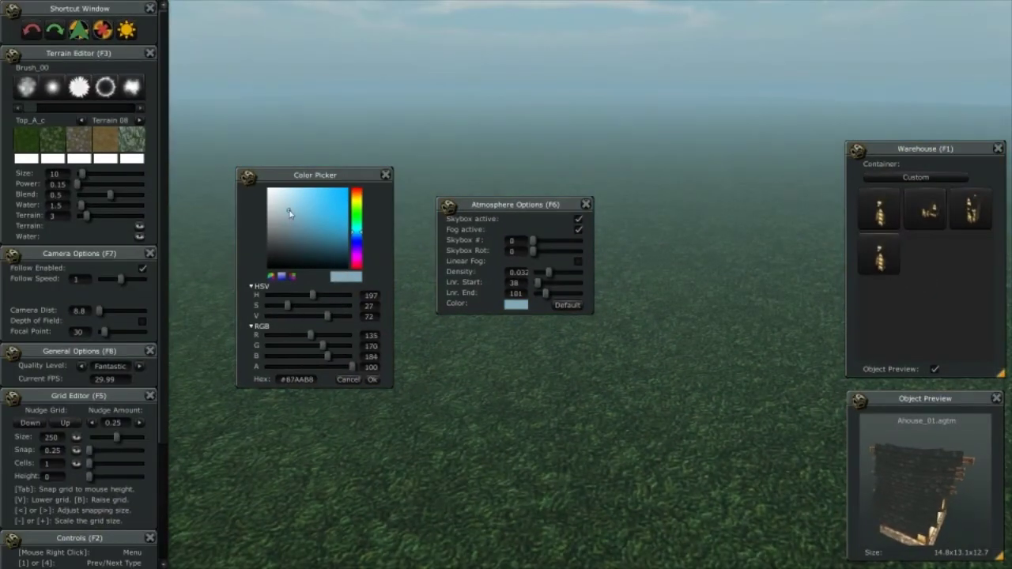
pyautogui.moveTo(289, 213)
pyautogui.mouseDown()
pyautogui.moveTo(318, 225)
pyautogui.moveTo(335, 211)
pyautogui.moveTo(300, 212)
pyautogui.moveTo(316, 222)
pyautogui.moveTo(311, 215)
pyautogui.mouseUp()
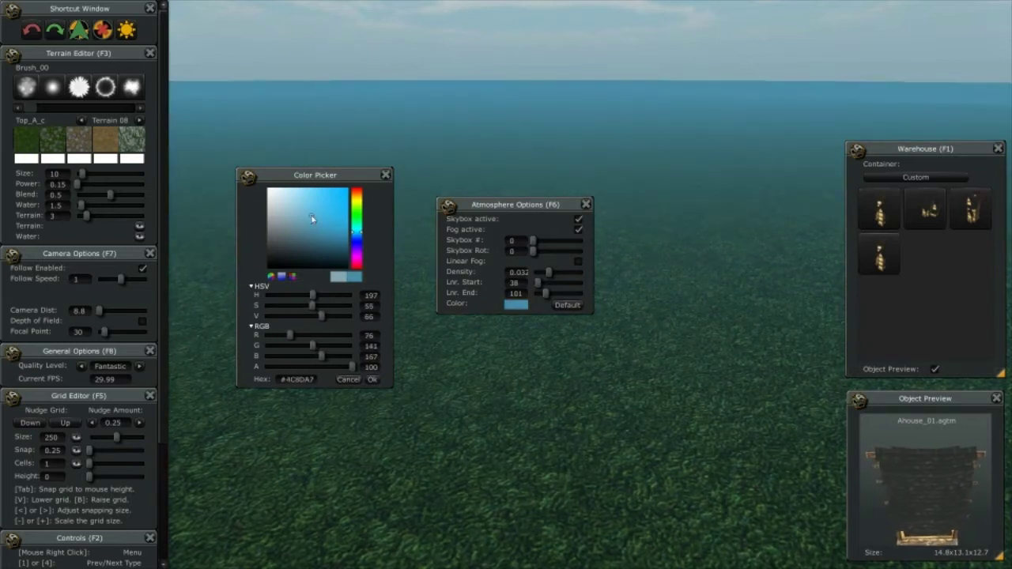
pyautogui.click(350, 380)
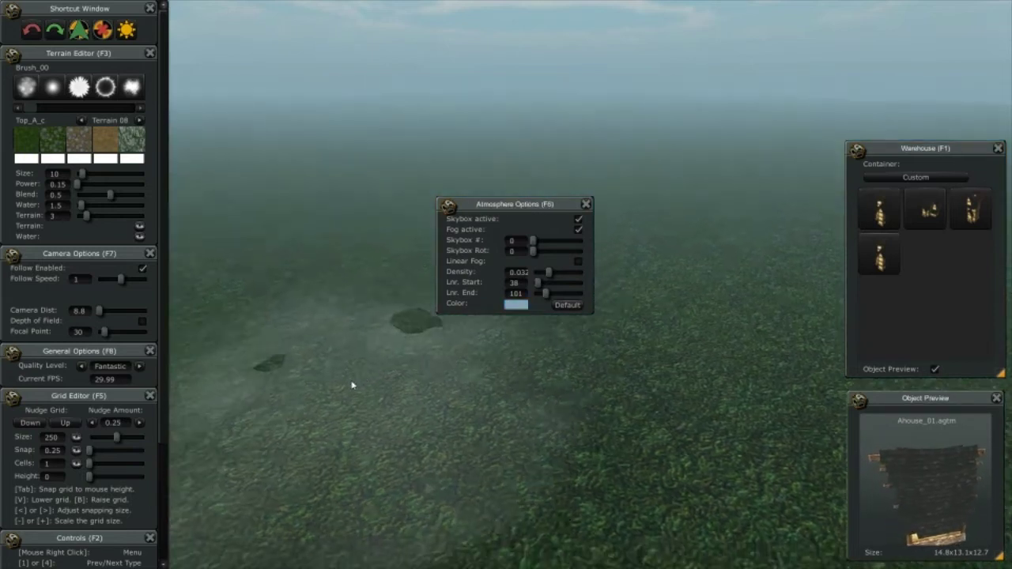
# - Reset the fog settings to their defaults and redock the Atmosphere Options window between Terrain Editor and Camera Options
pyautogui.click(566, 306)
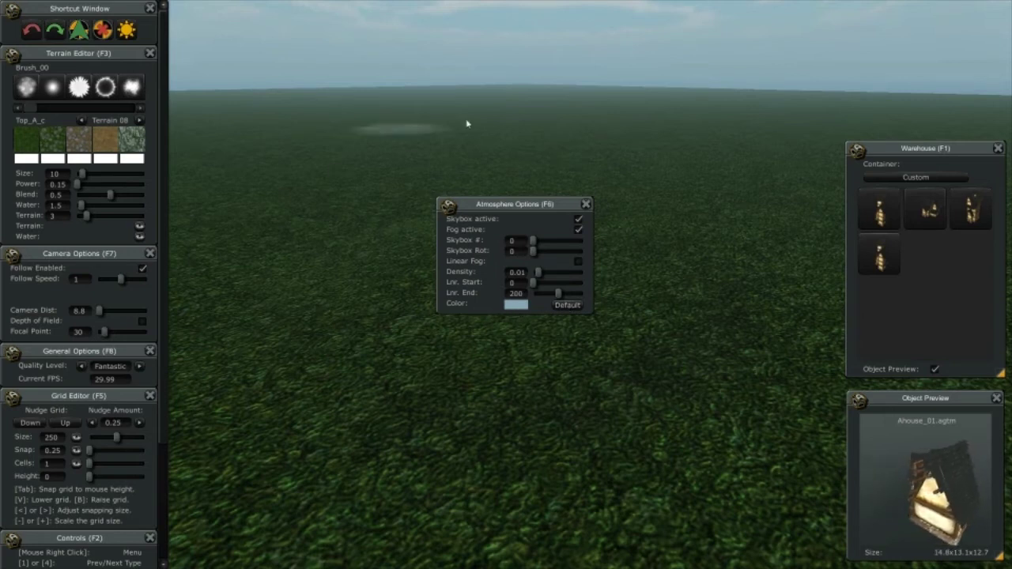
pyautogui.hotkey('ctrl', 'z')
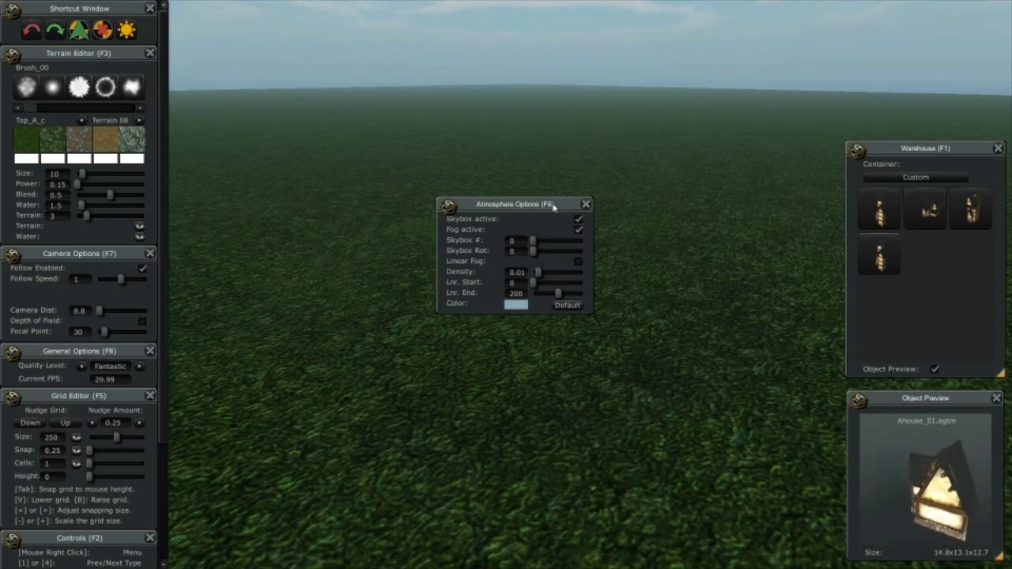
pyautogui.moveTo(549, 203)
pyautogui.mouseDown()
pyautogui.moveTo(572, 201)
pyautogui.moveTo(103, 232)
pyautogui.moveTo(104, 246)
pyautogui.mouseUp()
# - Toggle the skybox and fog off and back on to compare the terrain with and without them
pyautogui.scroll(-5, 519, 340)
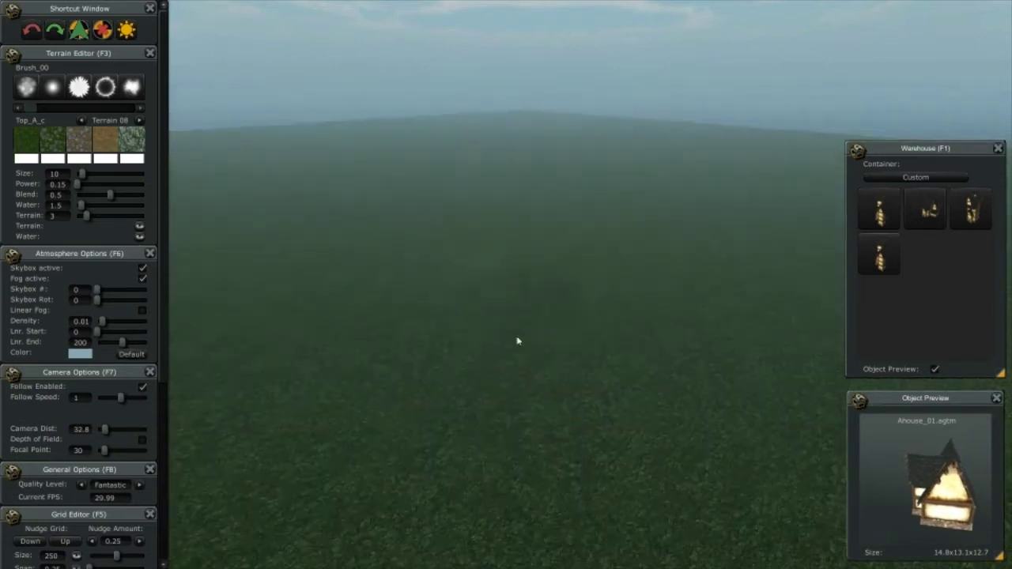
pyautogui.scroll(4, 521, 339)
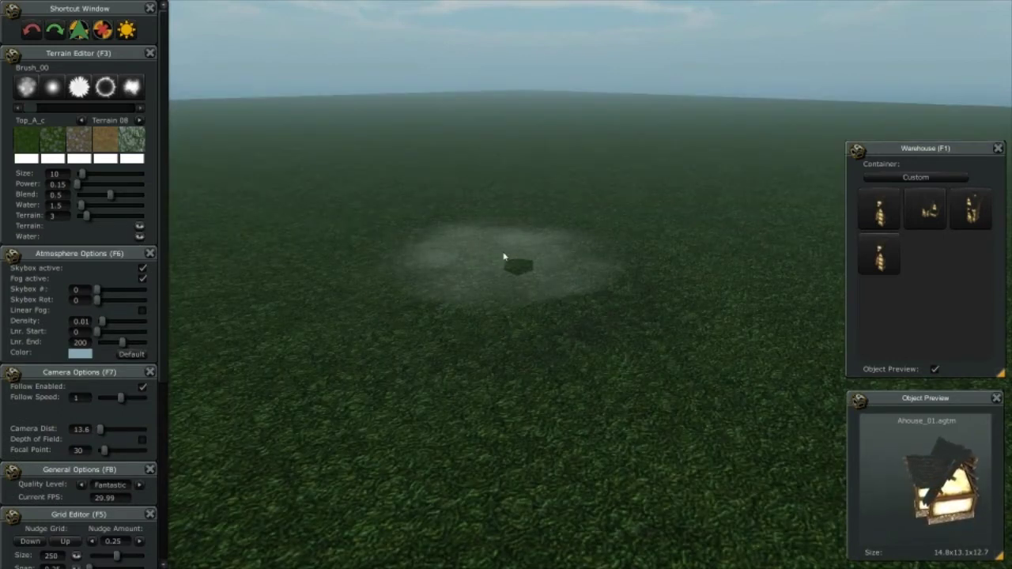
pyautogui.press('f')
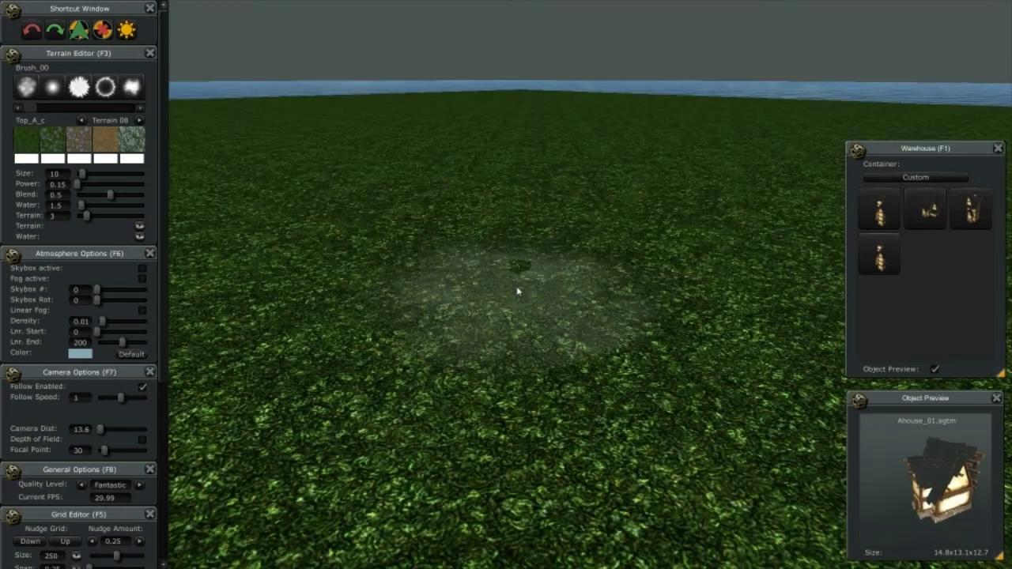
pyautogui.press('f')
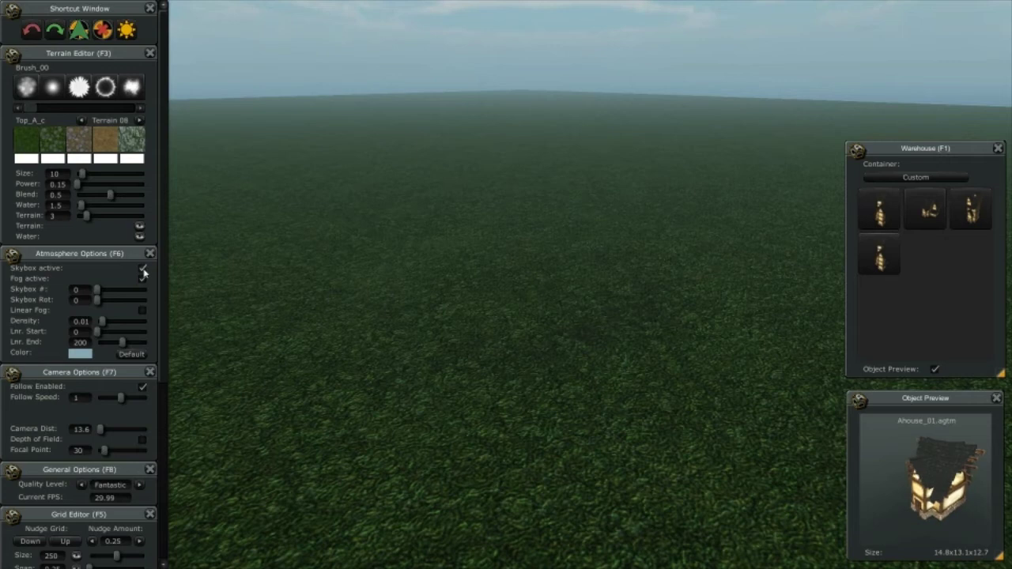
# - Undock the Atmosphere Options window and toggle the skybox and fog off and back on to compare their effects
pyautogui.moveTo(120, 253); pyautogui.dragTo(466, 207)
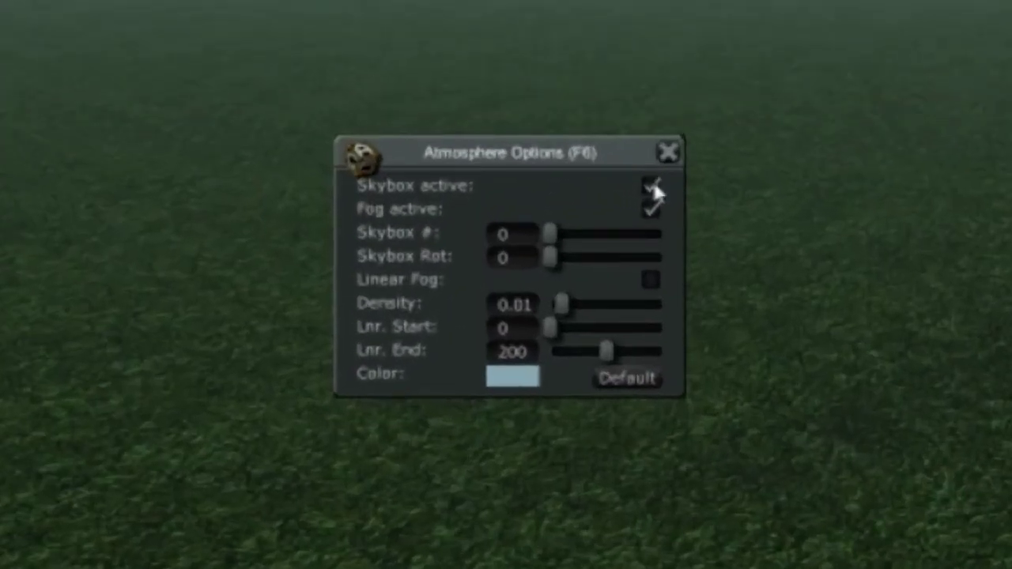
pyautogui.click(650, 188)
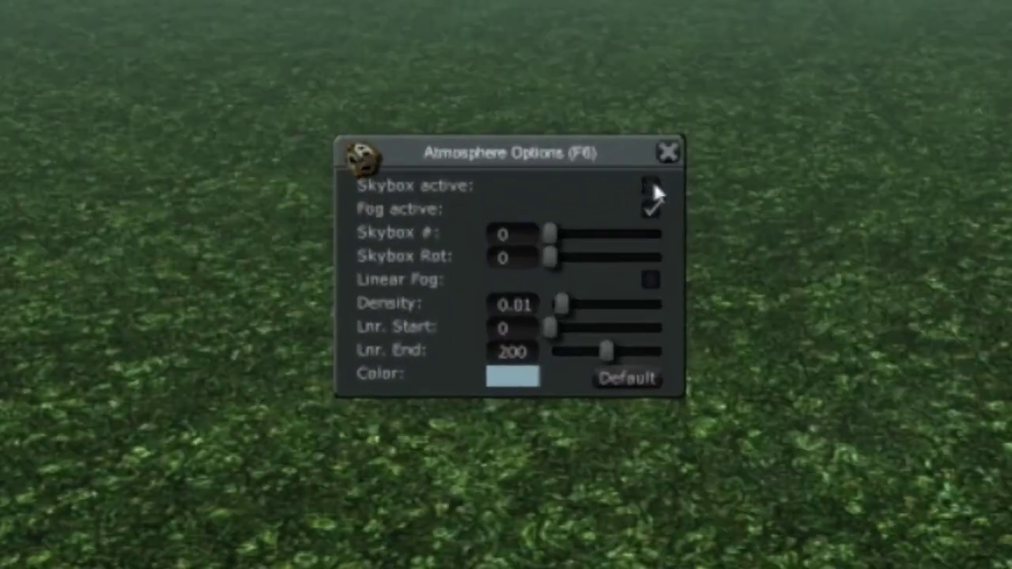
pyautogui.click(649, 211)
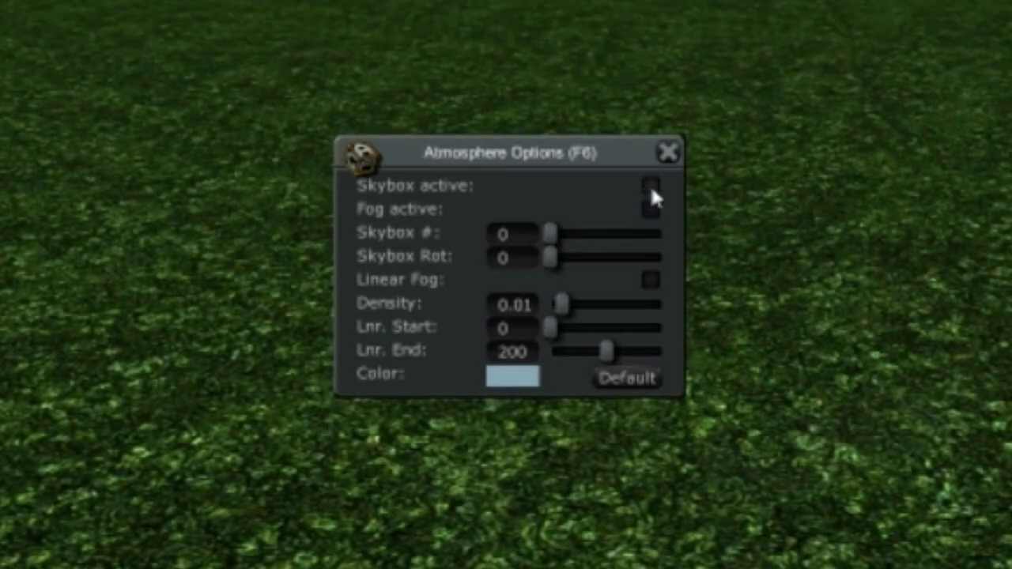
pyautogui.click(649, 187)
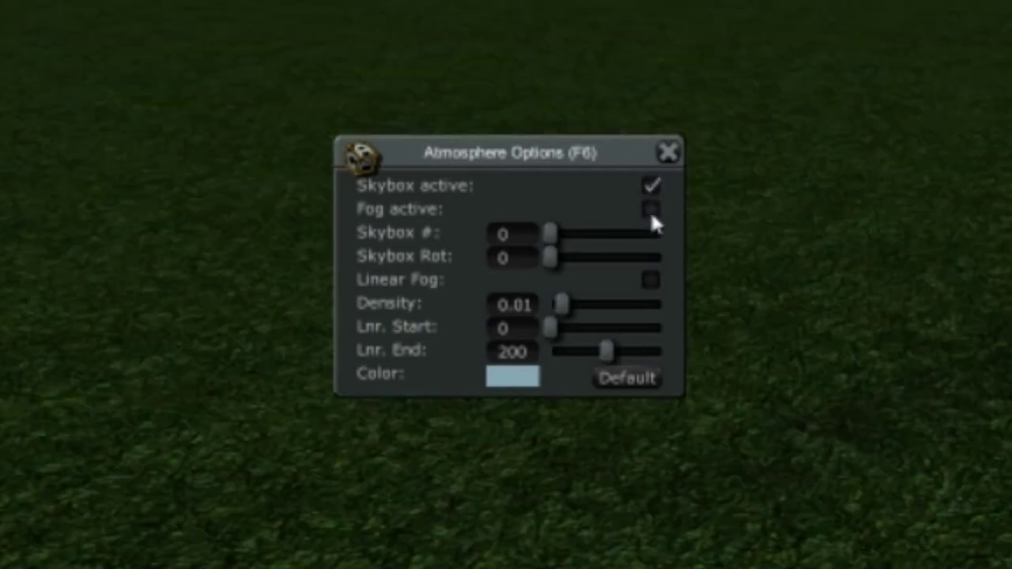
pyautogui.click(650, 209)
pyautogui.click(649, 188)
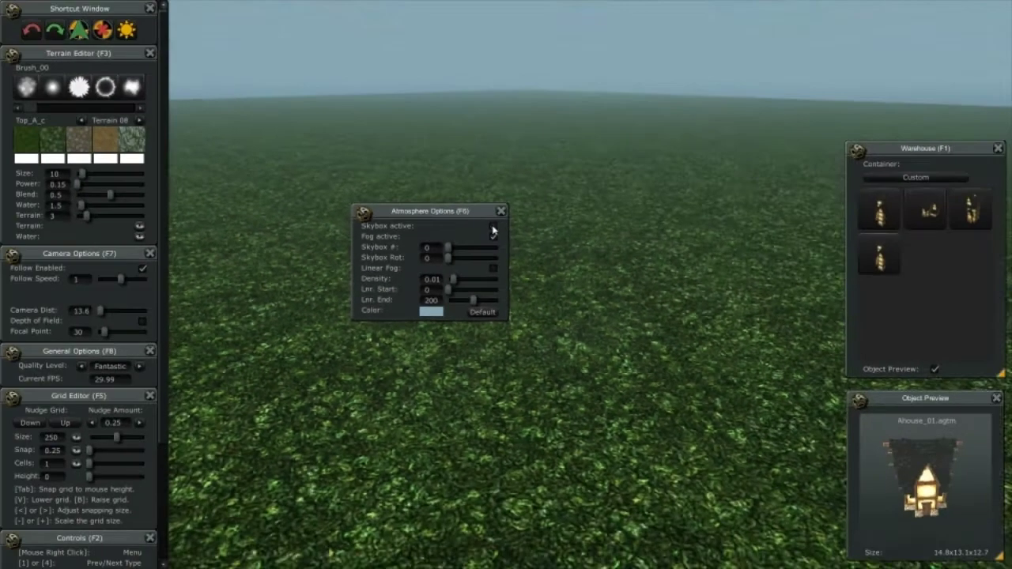
pyautogui.click(650, 187)
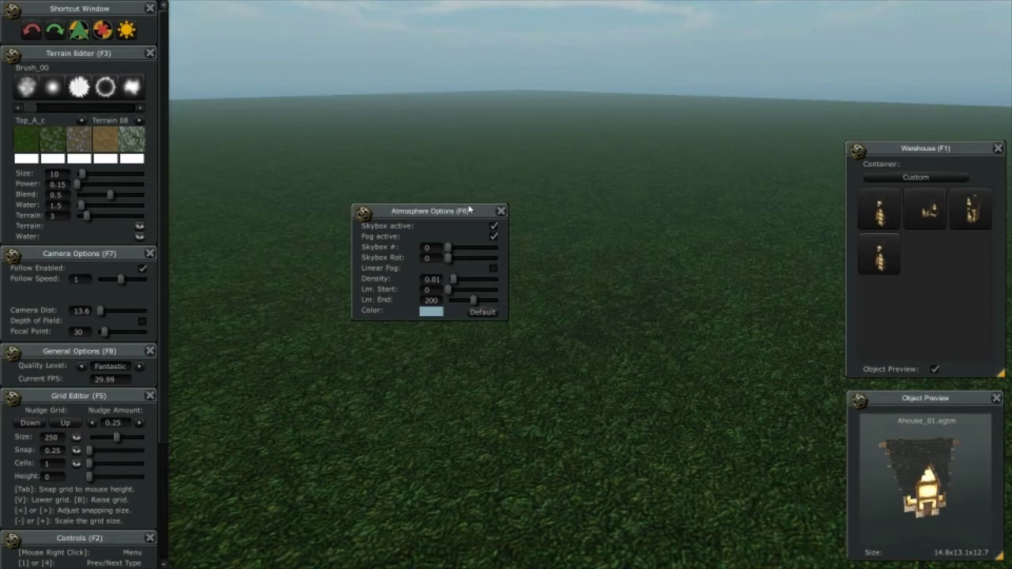
# - Turn off the fog and skybox, and redock the Atmosphere Options window between Terrain Editor and Camera Options
pyautogui.click(494, 238)
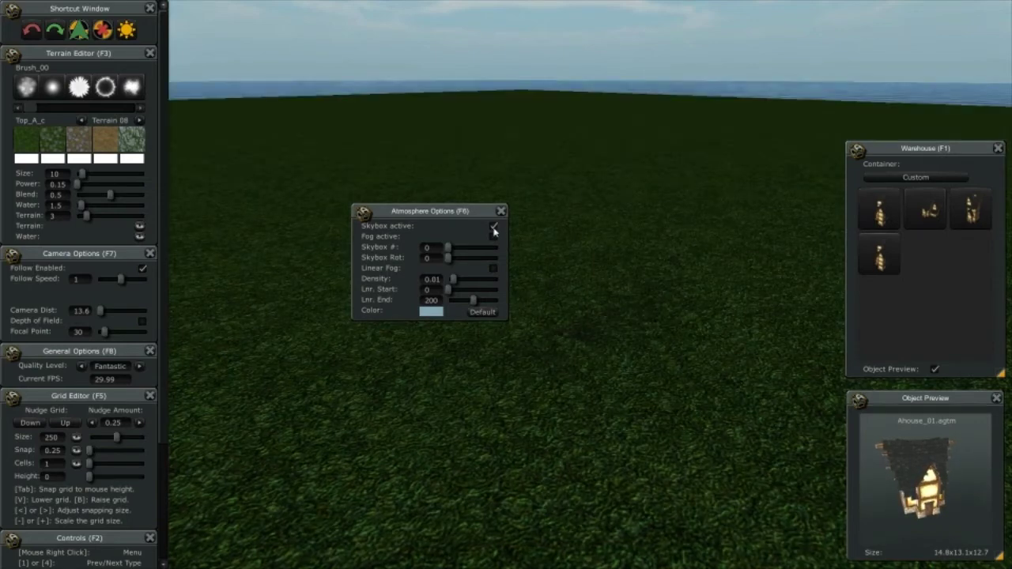
pyautogui.click(494, 228)
pyautogui.moveTo(468, 214); pyautogui.dragTo(113, 245)
# - Create a new terrain with size 500, resolution 1025, water height 4 and terrain height 0
pyautogui.scroll(-4, 585, 313)
pyautogui.moveTo(590, 314); pyautogui.dragTo(668, 294, button='middle')
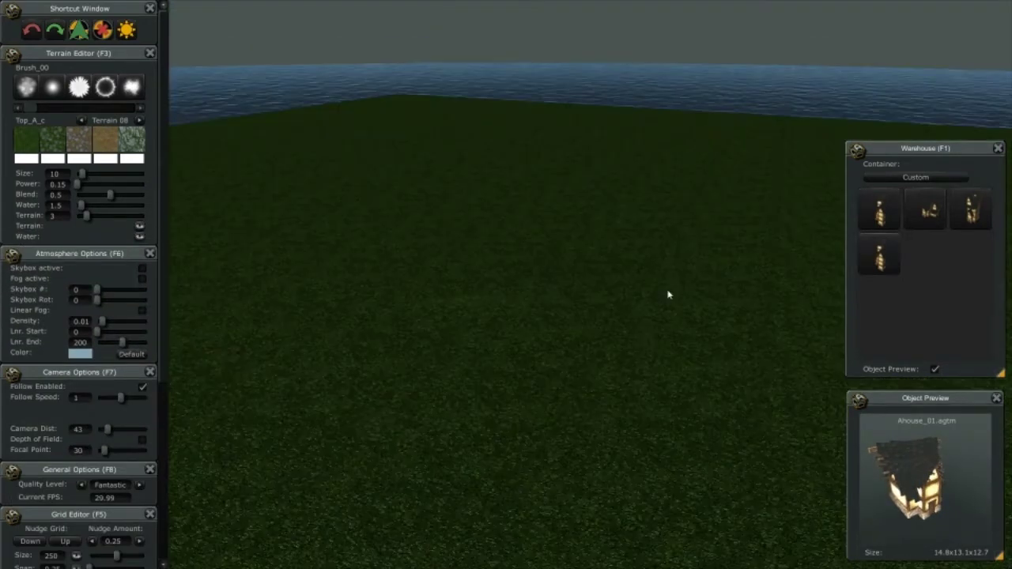
pyautogui.scroll(6, 659, 323)
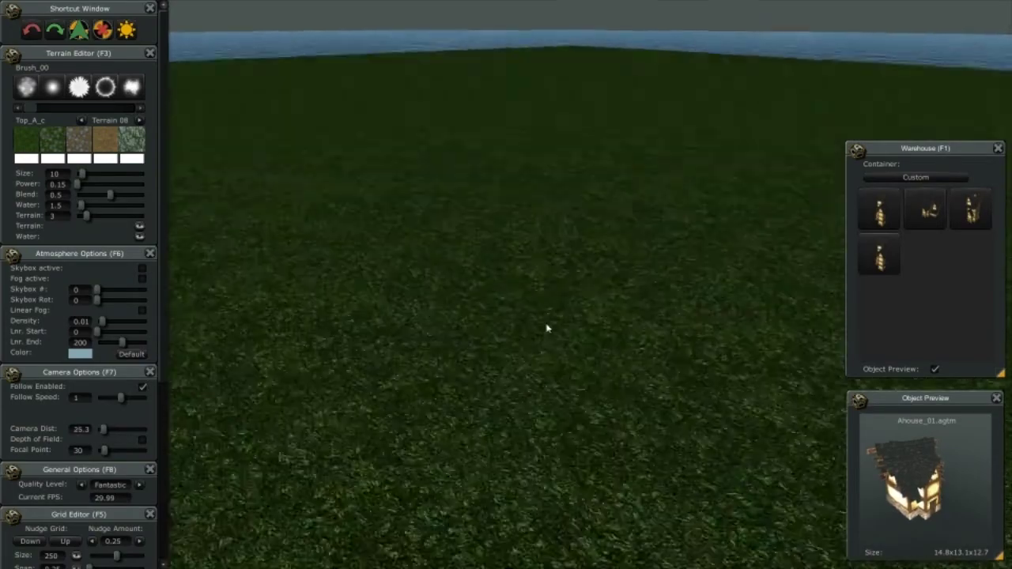
pyautogui.moveTo(548, 329); pyautogui.dragTo(513, 329, button='middle')
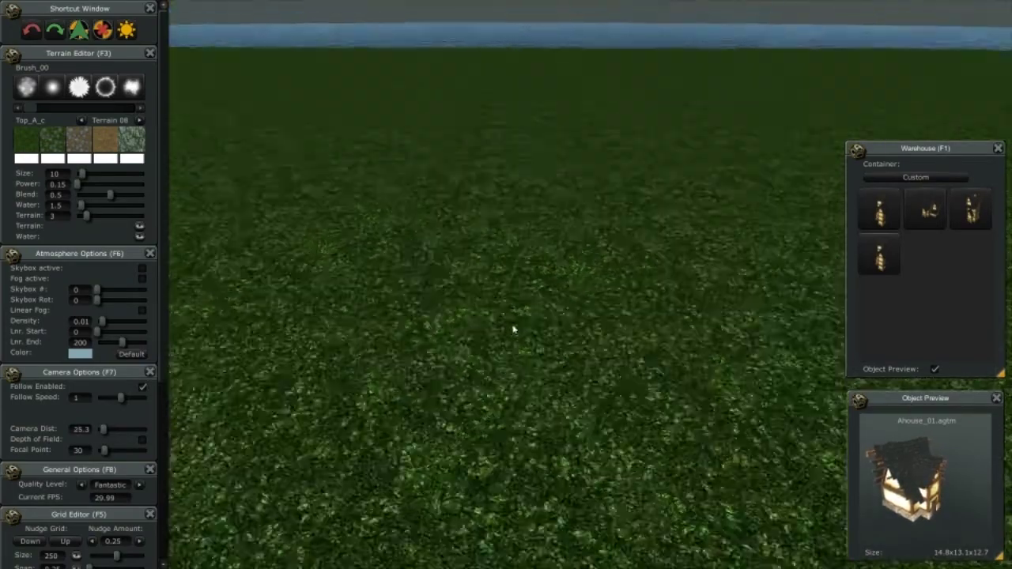
pyautogui.scroll(3, 559, 332)
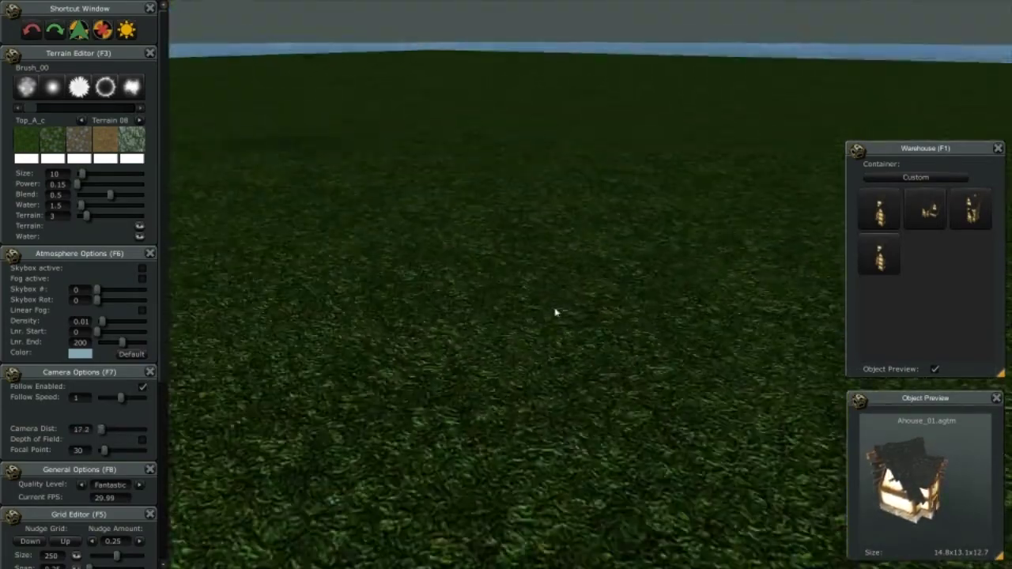
pyautogui.scroll(2, 555, 313)
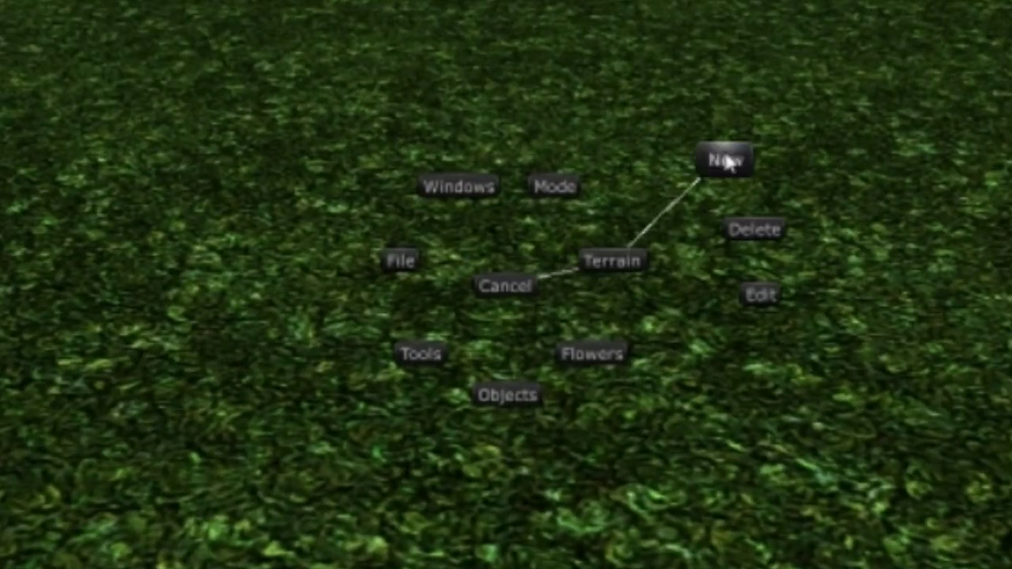
pyautogui.click(726, 161)
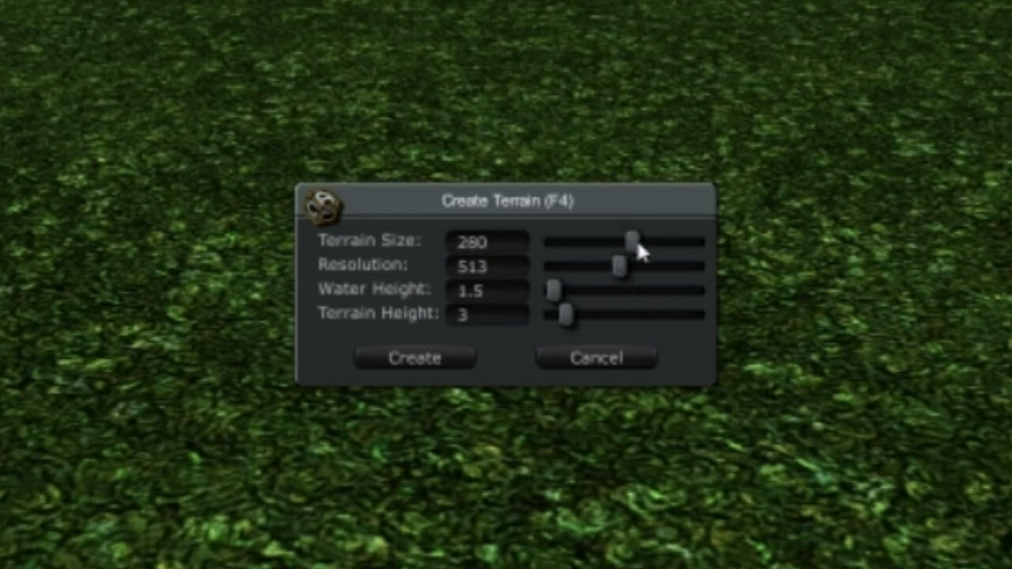
pyautogui.moveTo(637, 245); pyautogui.dragTo(721, 247)
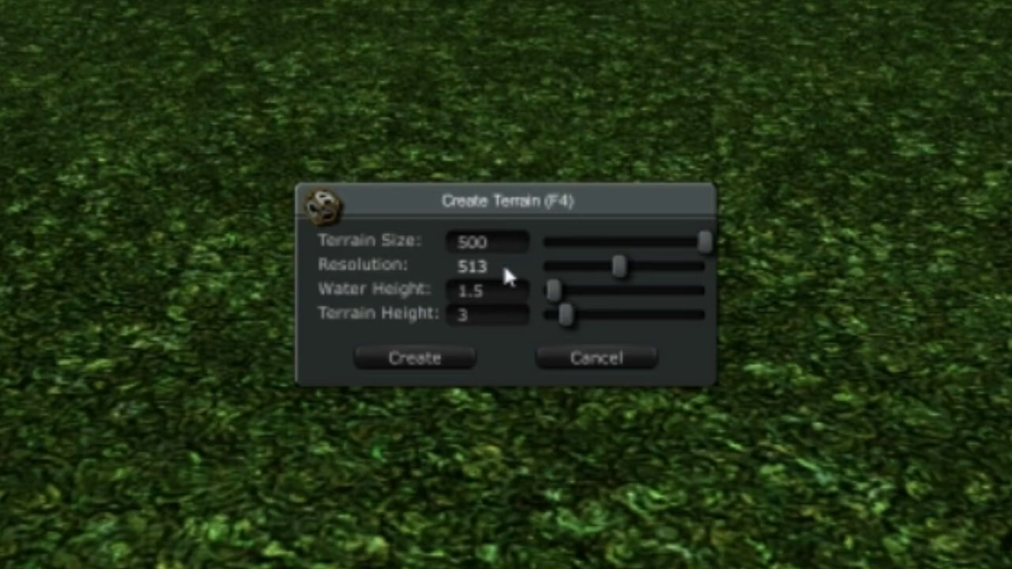
pyautogui.moveTo(623, 270); pyautogui.dragTo(711, 270)
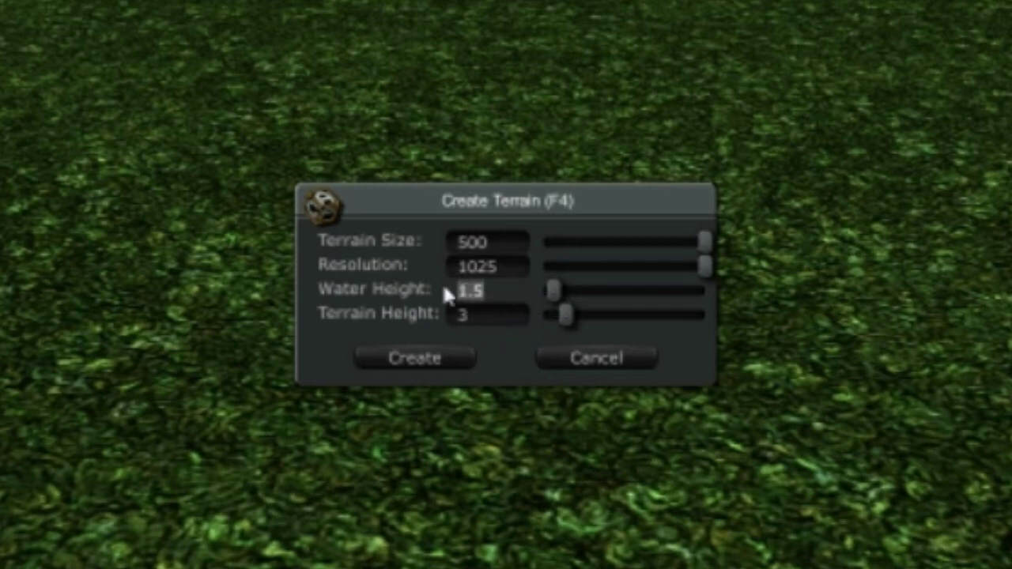
pyautogui.write('4')
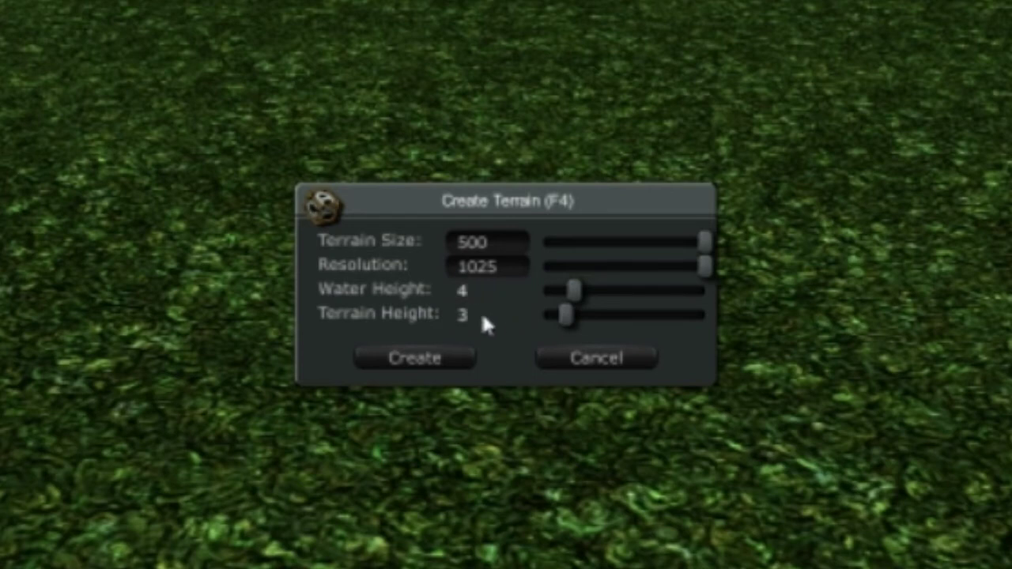
pyautogui.moveTo(566, 314); pyautogui.dragTo(536, 309)
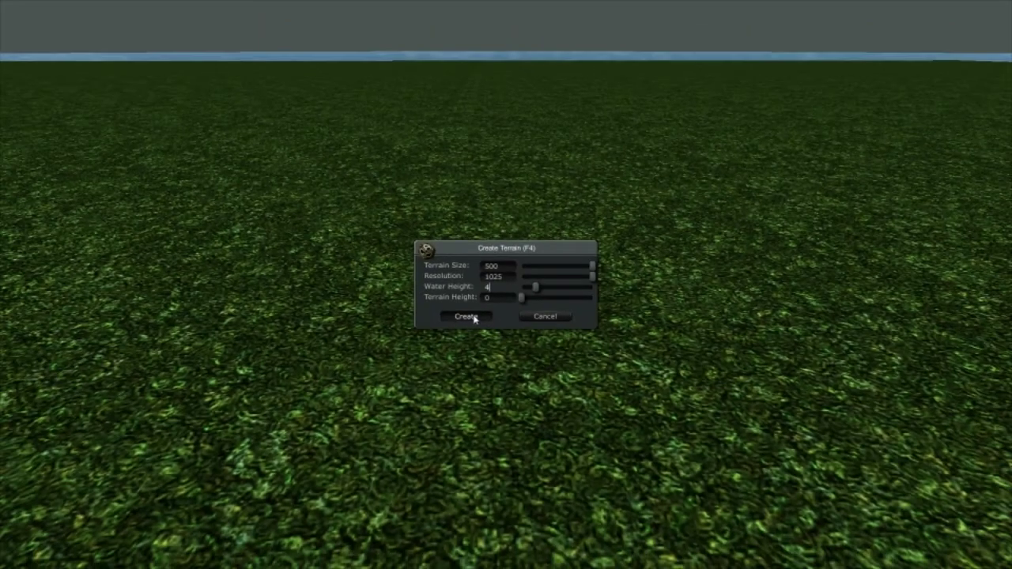
pyautogui.click(468, 316)
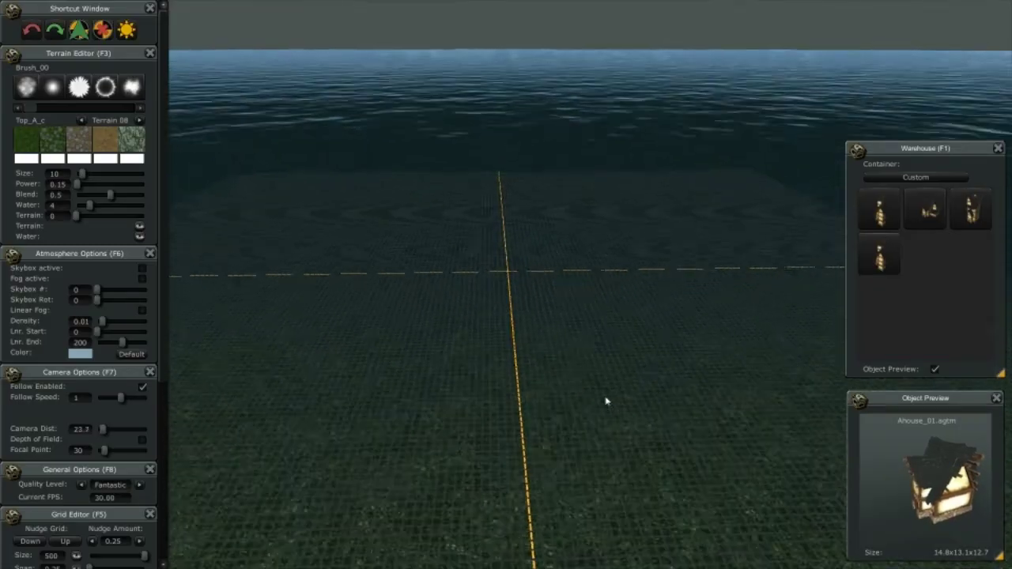
# - Undock the Grid Editor window and set the grid's cells to 5 and snap to 6.5
pyautogui.moveTo(606, 401); pyautogui.dragTo(668, 389, button='right')
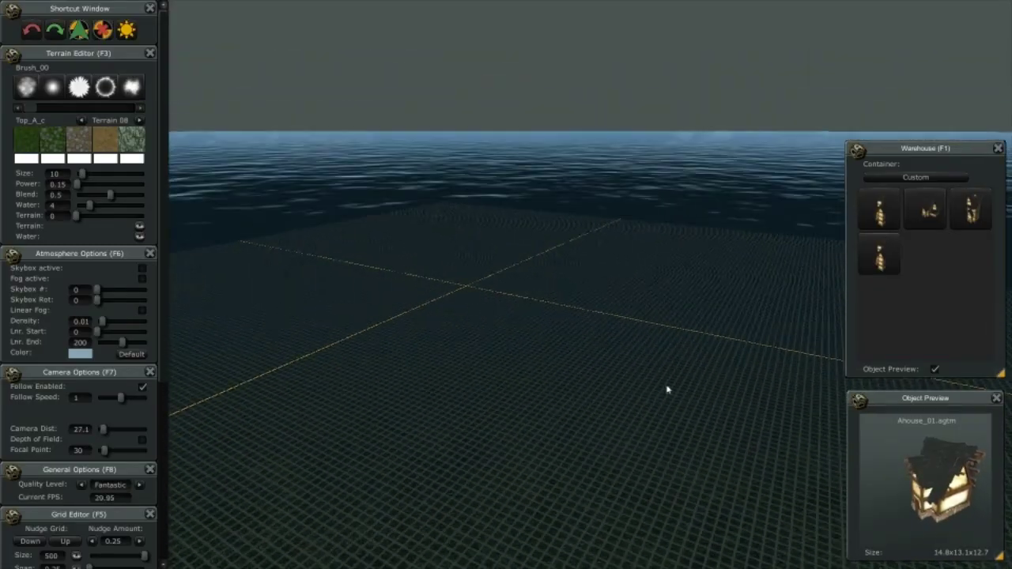
pyautogui.scroll(8, 502, 371)
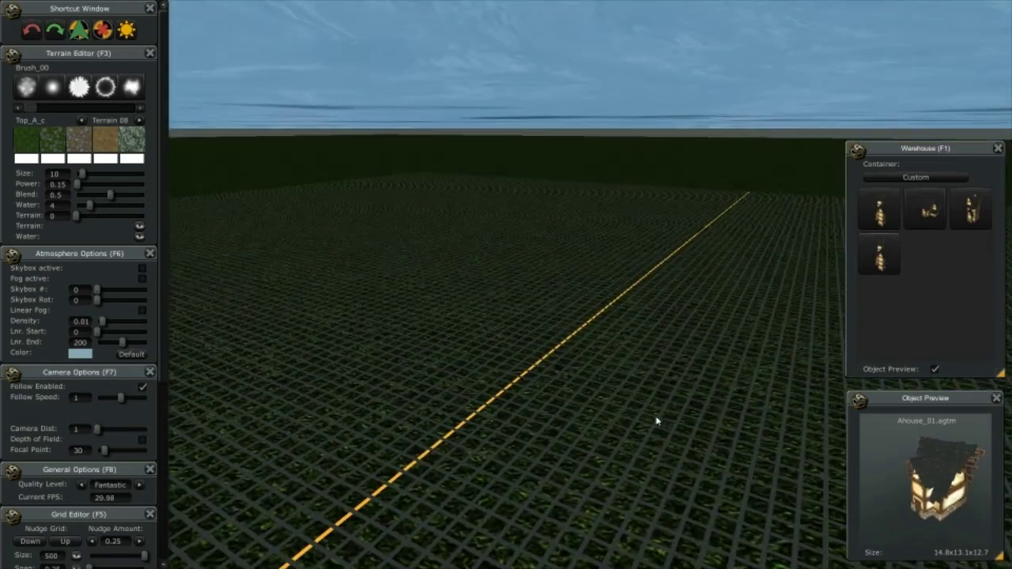
pyautogui.moveTo(657, 419); pyautogui.dragTo(673, 437, button='middle')
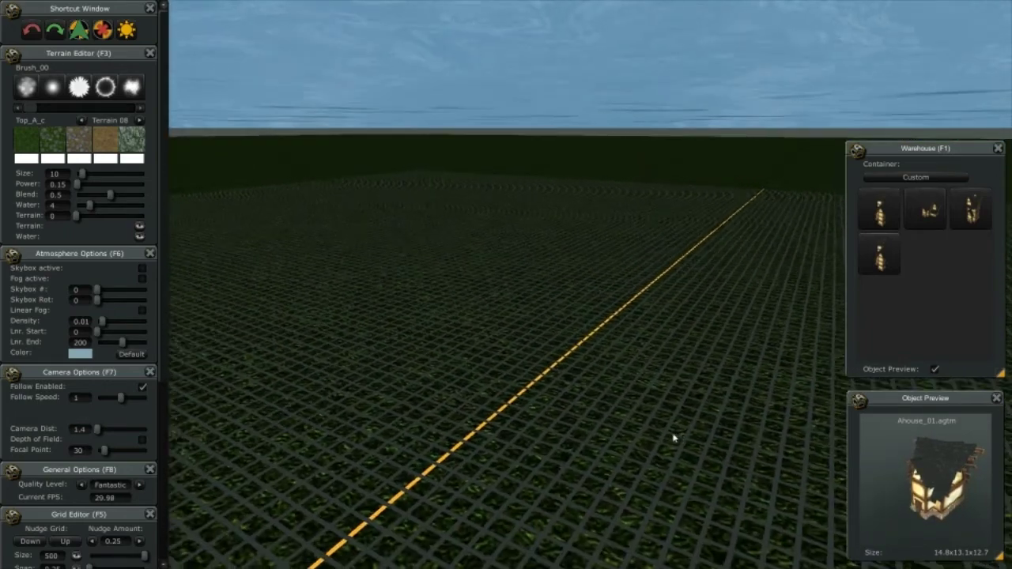
pyautogui.scroll(-4, 624, 444)
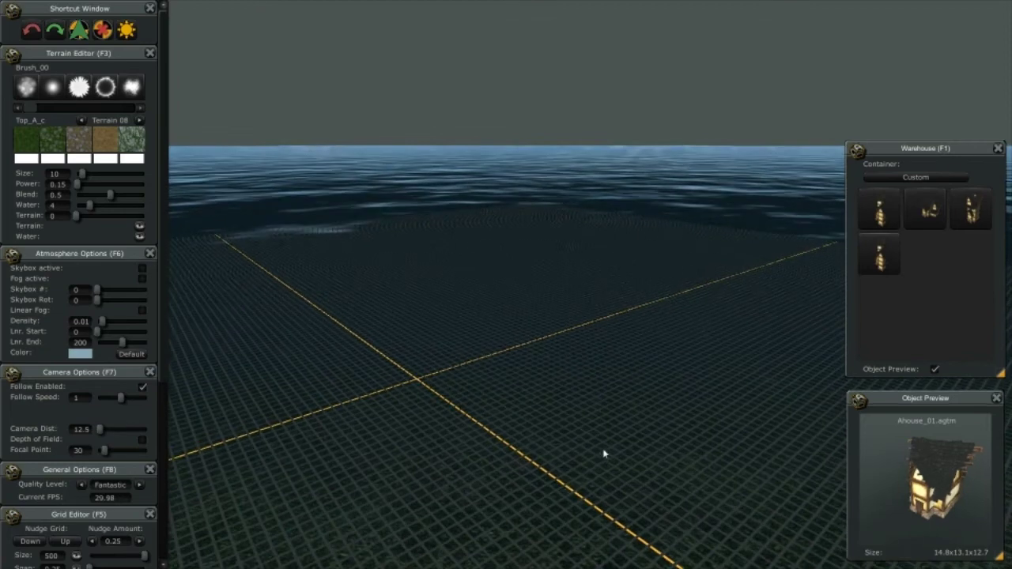
pyautogui.scroll(5, 603, 454)
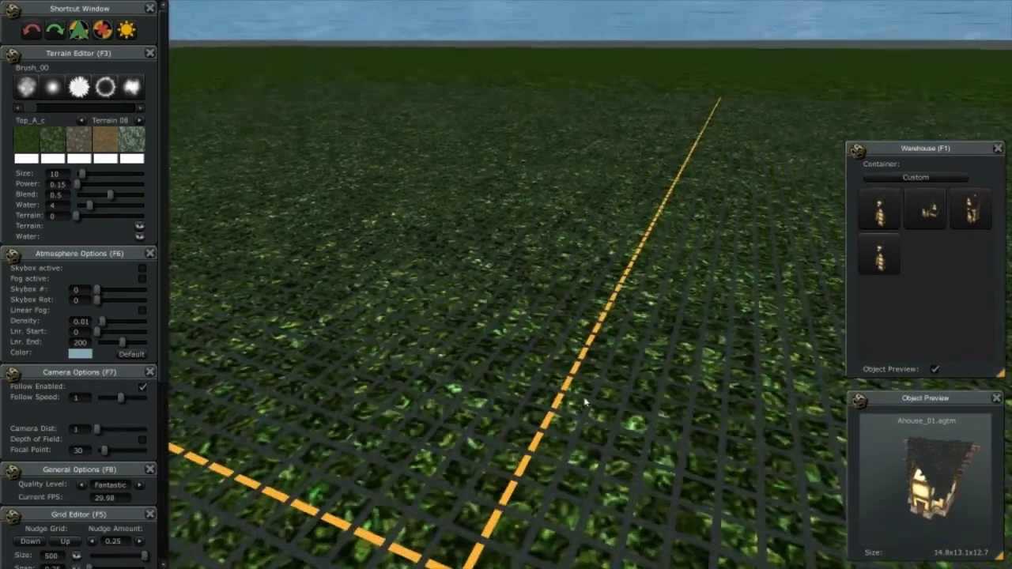
pyautogui.scroll(-2, 585, 403)
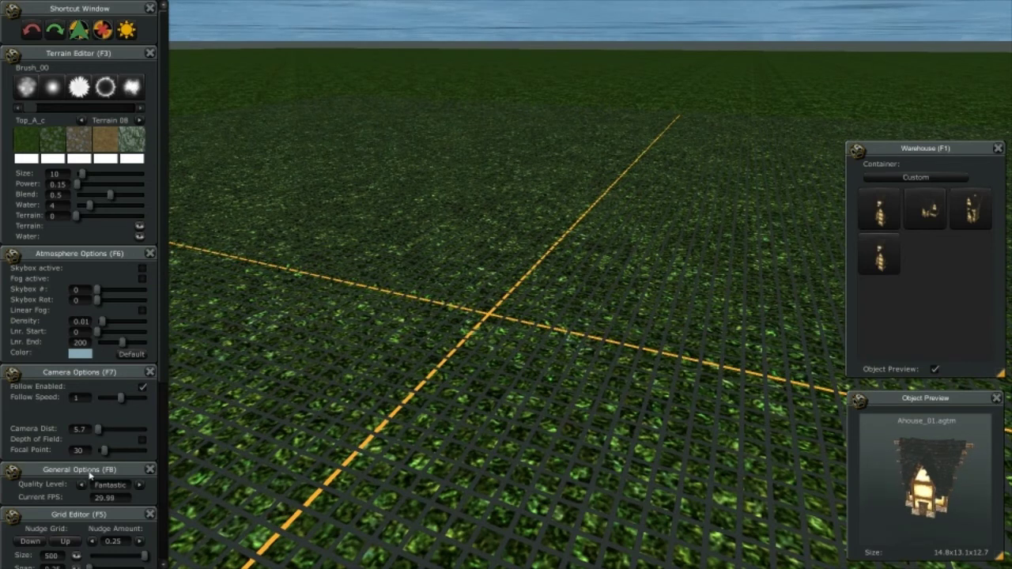
pyautogui.moveTo(95, 515); pyautogui.dragTo(480, 212)
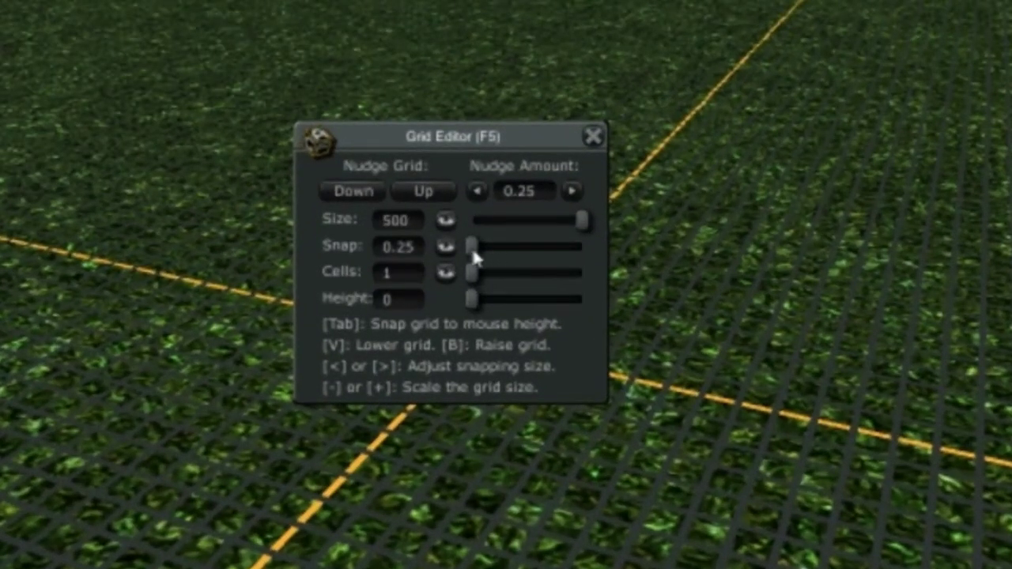
pyautogui.moveTo(477, 254); pyautogui.dragTo(499, 282)
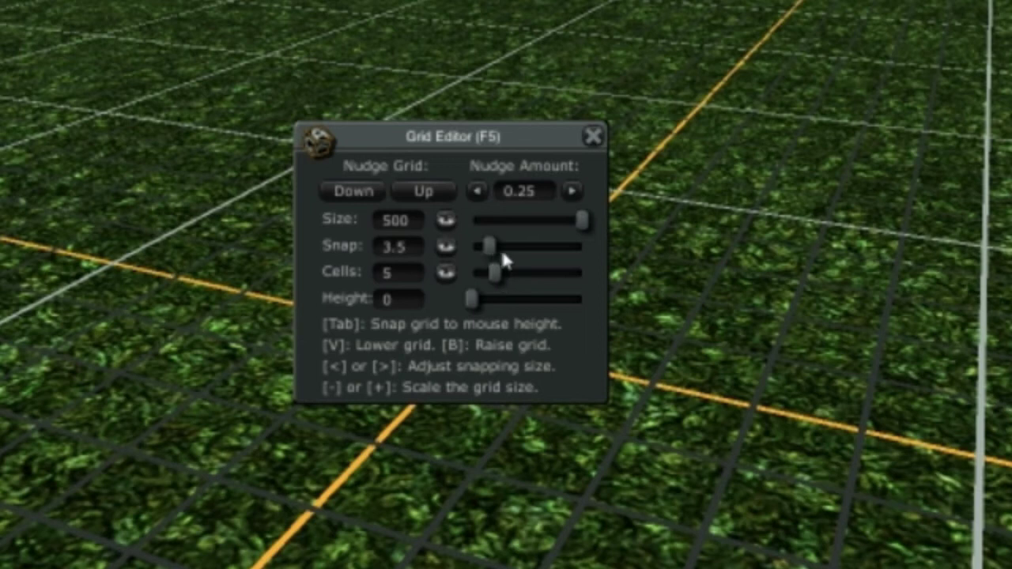
pyautogui.moveTo(489, 249); pyautogui.dragTo(508, 261)
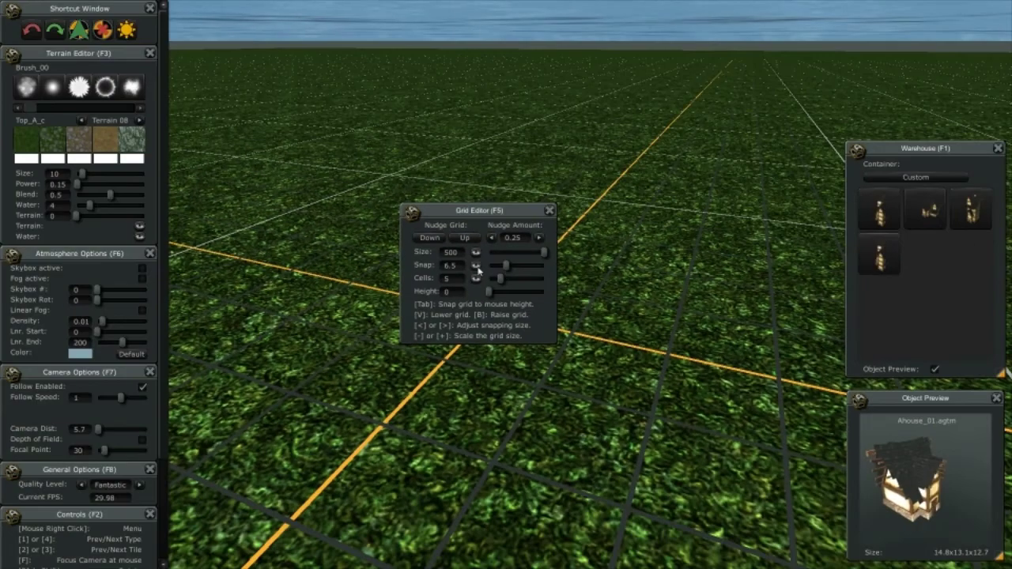
# - Hide the grid's snap, cell and size lines, and show them all again
pyautogui.click(476, 268)
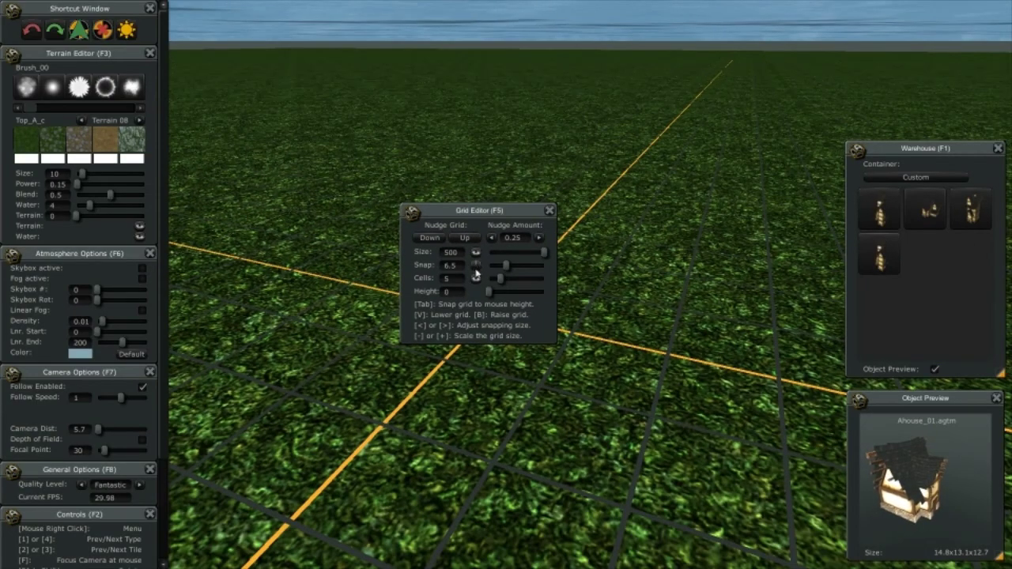
pyautogui.click(476, 277)
pyautogui.click(476, 252)
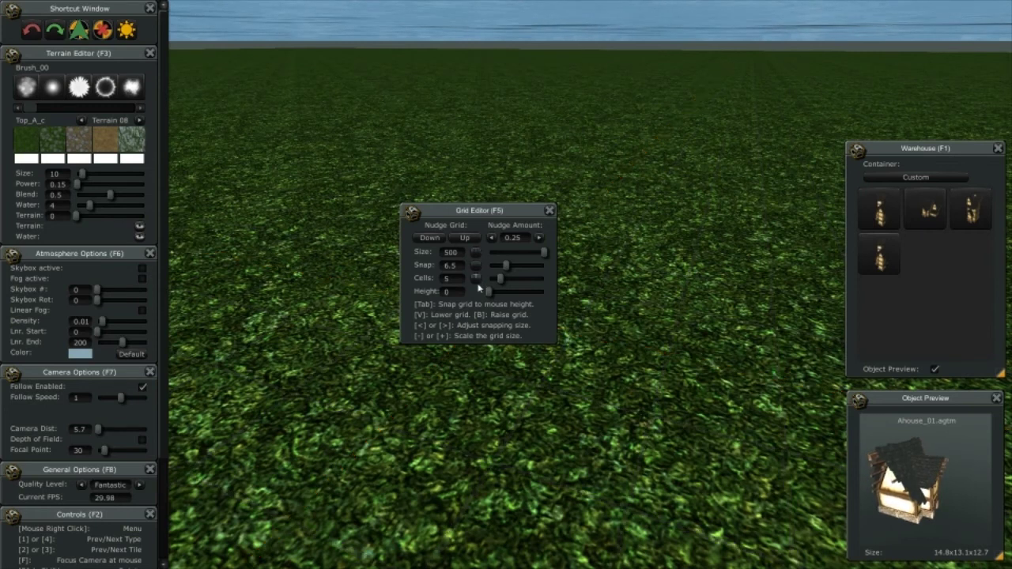
pyautogui.click(475, 252)
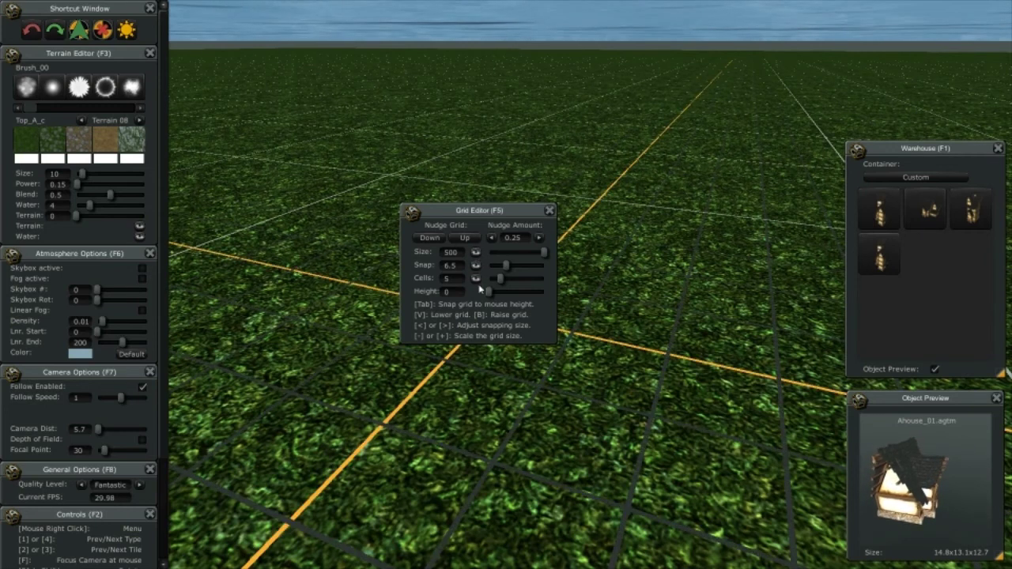
# - Hide the grid's cell lines and redock the Grid Editor window between Terrain Editor and Atmosphere Options
pyautogui.click(476, 279)
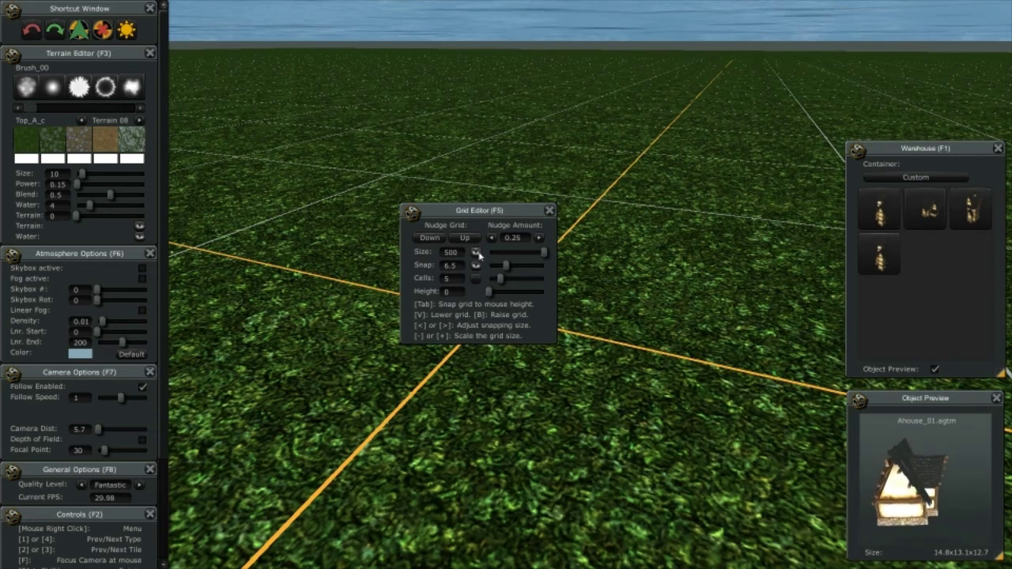
pyautogui.click(474, 253)
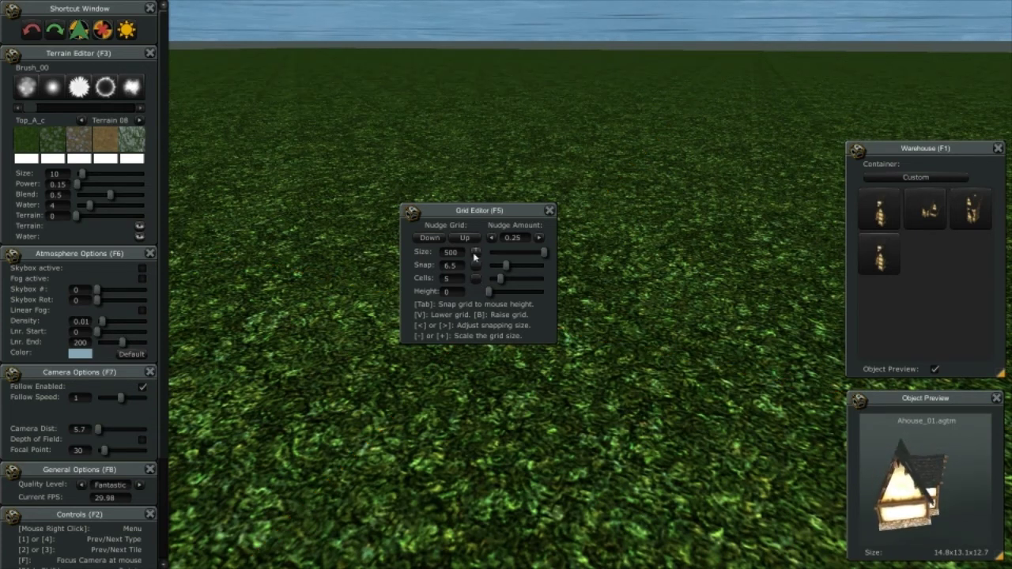
pyautogui.click(473, 254)
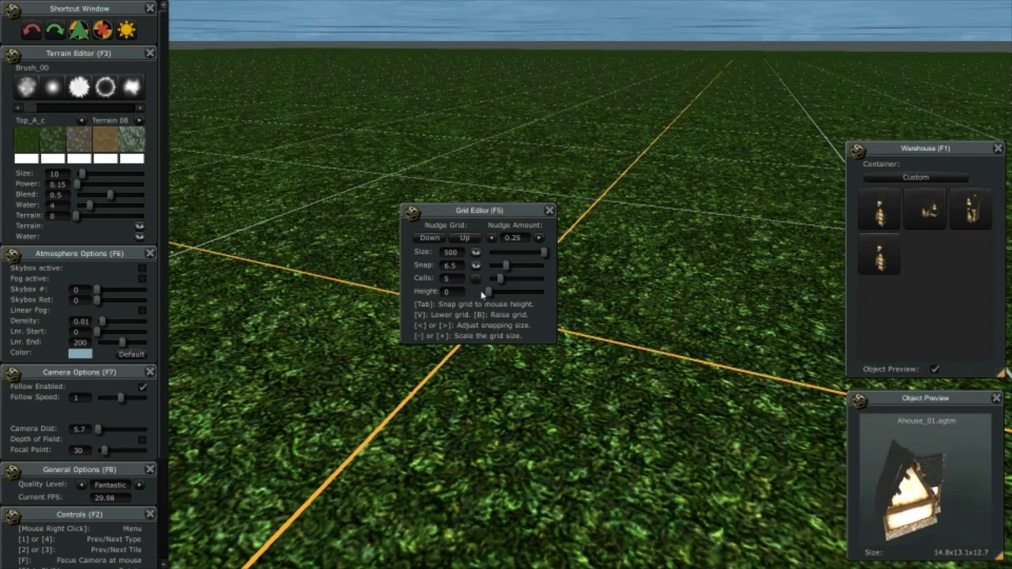
pyautogui.moveTo(469, 210); pyautogui.dragTo(69, 251)
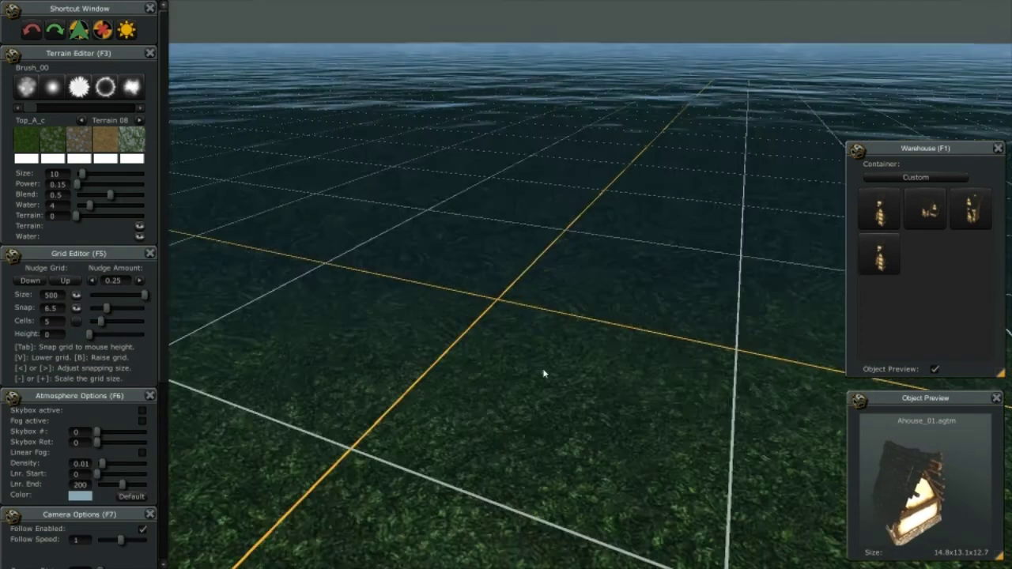